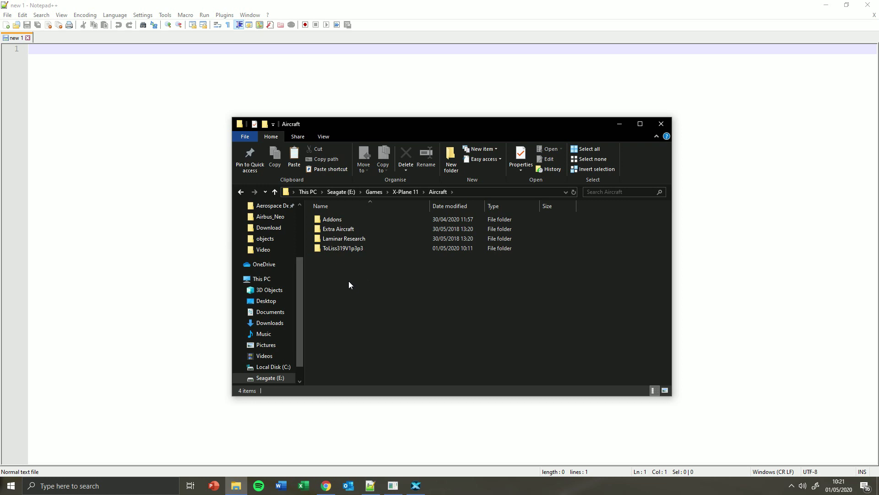
- Switch to Chrome and review the A320 Neo sound pack's contents and supported aircraft on the Ms. NEO page
{"action": "left_click", "coordinate": [326, 486]}
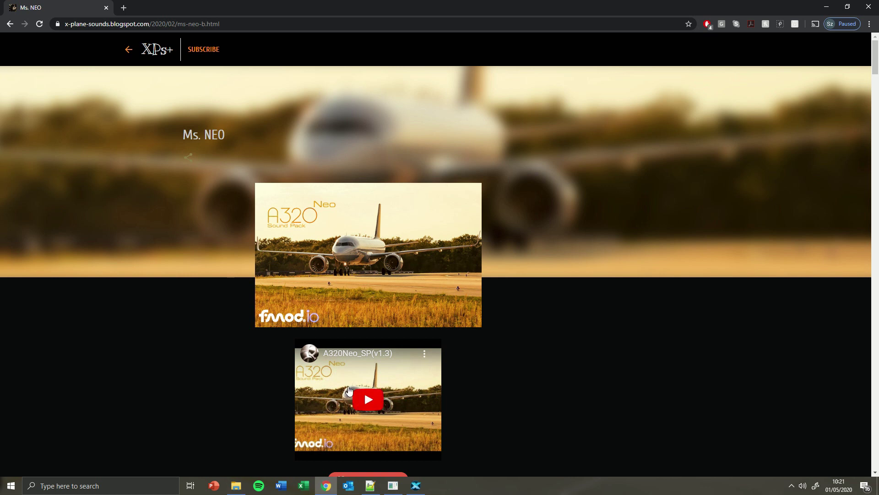
{"action": "scroll", "coordinate": [369, 352], "scroll_direction": "down", "scroll_amount": 1}
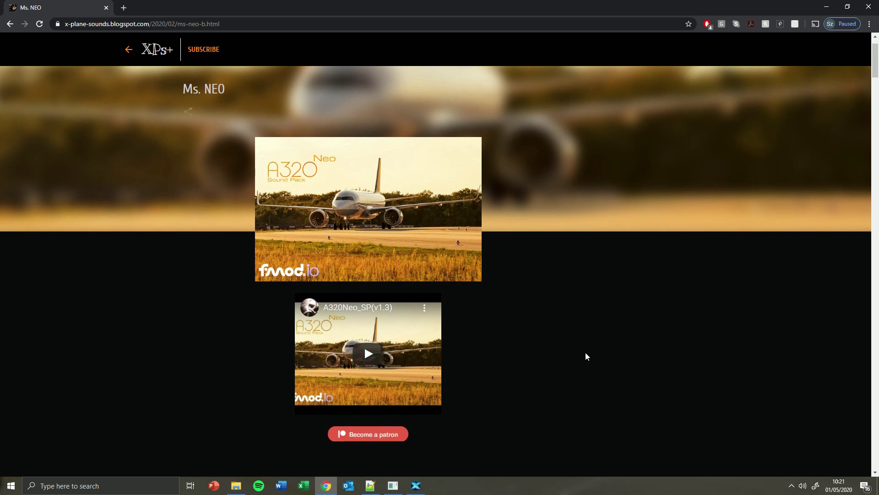
{"action": "scroll", "coordinate": [586, 356], "scroll_direction": "down", "scroll_amount": 2}
{"action": "scroll", "coordinate": [585, 356], "scroll_direction": "down", "scroll_amount": 1}
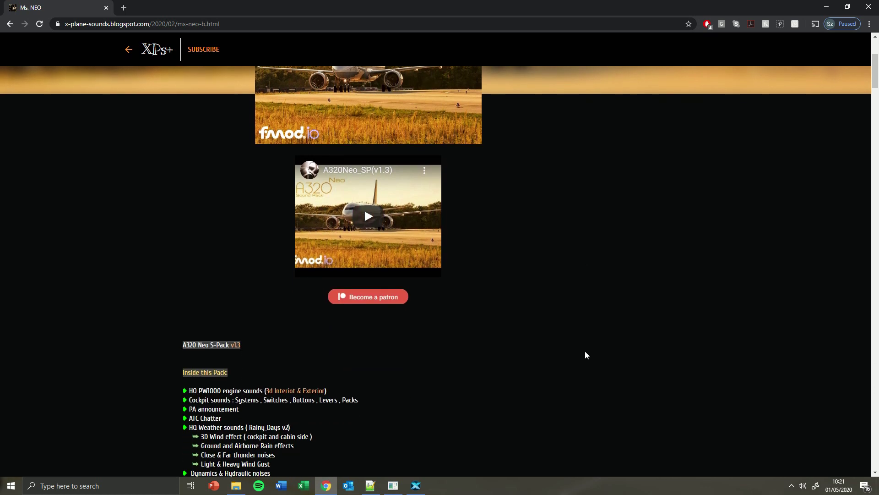
{"action": "scroll", "coordinate": [584, 351], "scroll_direction": "down", "scroll_amount": 2}
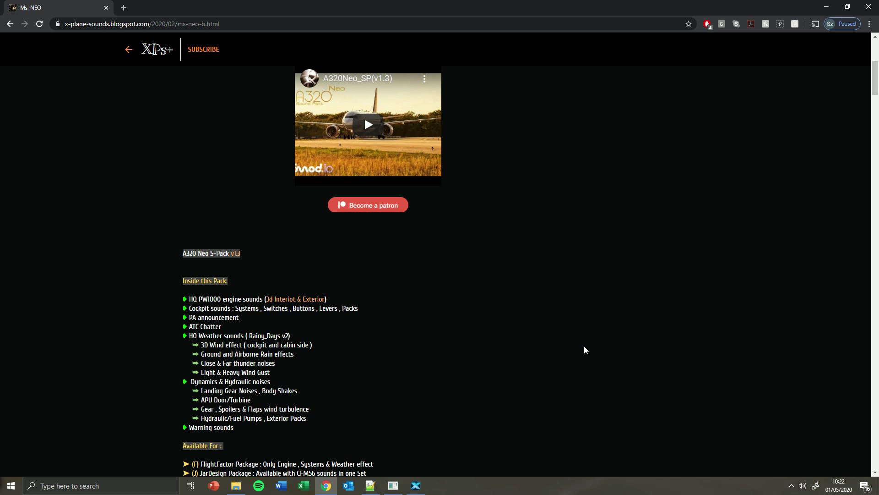
{"action": "scroll", "coordinate": [585, 350], "scroll_direction": "down", "scroll_amount": 1}
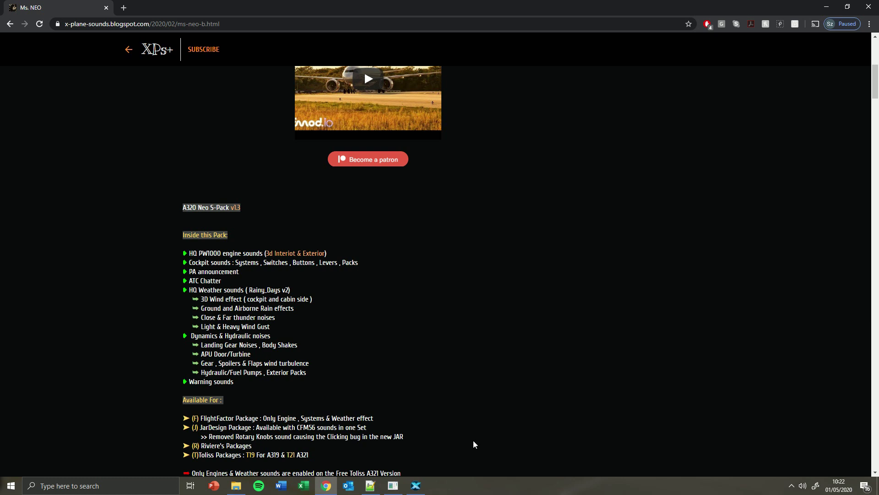
- Return to File Explorer and open the objects folder inside the ToLiss319V1p3p3 aircraft folder
{"action": "key", "text": "alt+Tab"}
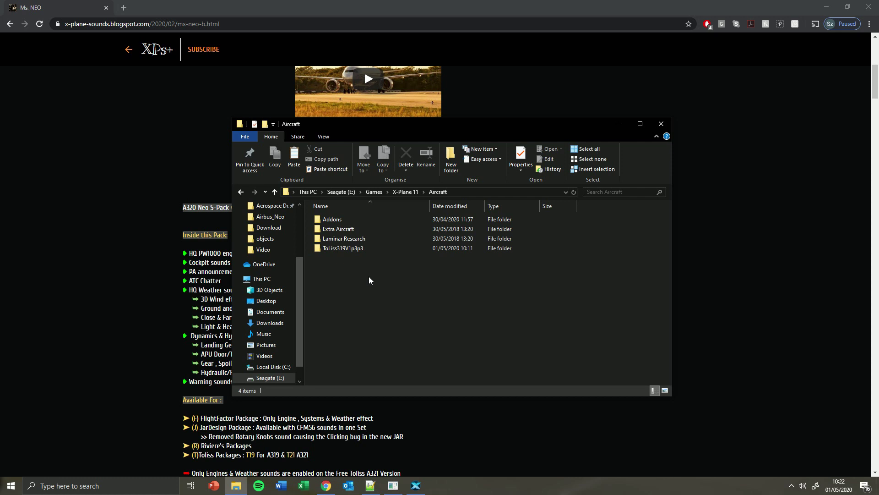
{"action": "double_click", "coordinate": [353, 251]}
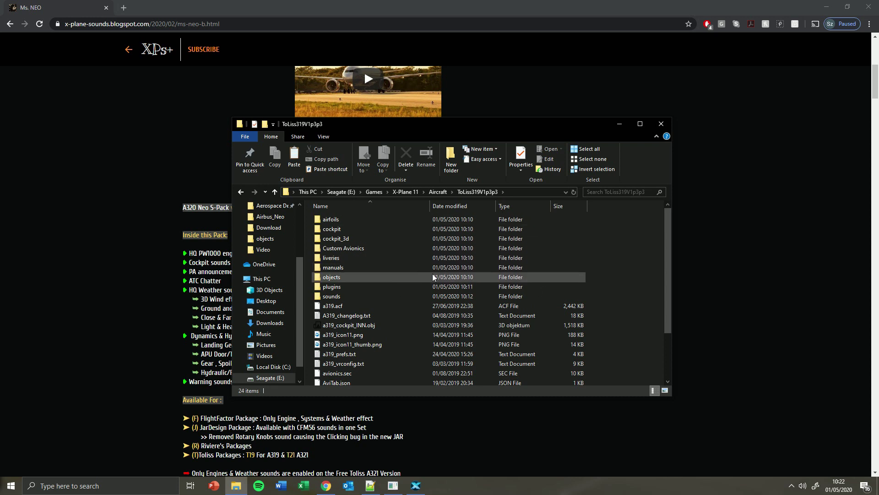
{"action": "left_click", "coordinate": [379, 281]}
{"action": "double_click", "coordinate": [378, 280]}
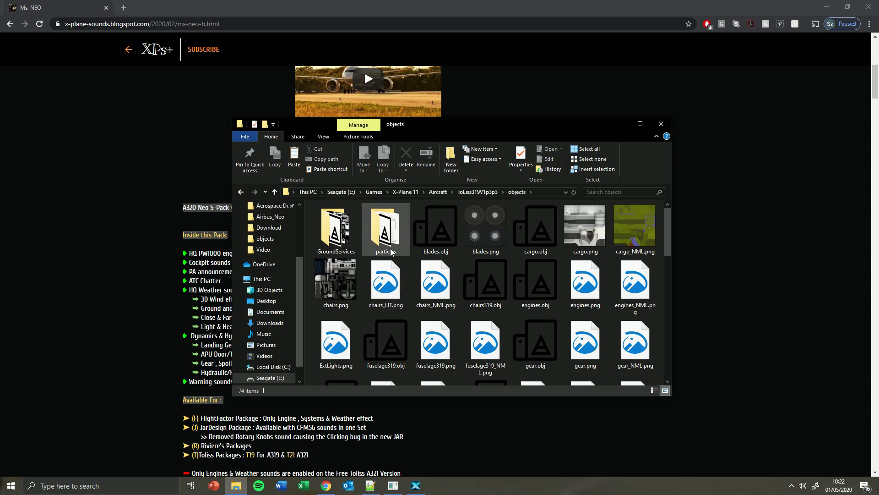
- Locate blades.obj and engines.obj in the objects folder, and open blades.obj in Notepad++
{"action": "left_click", "coordinate": [424, 238]}
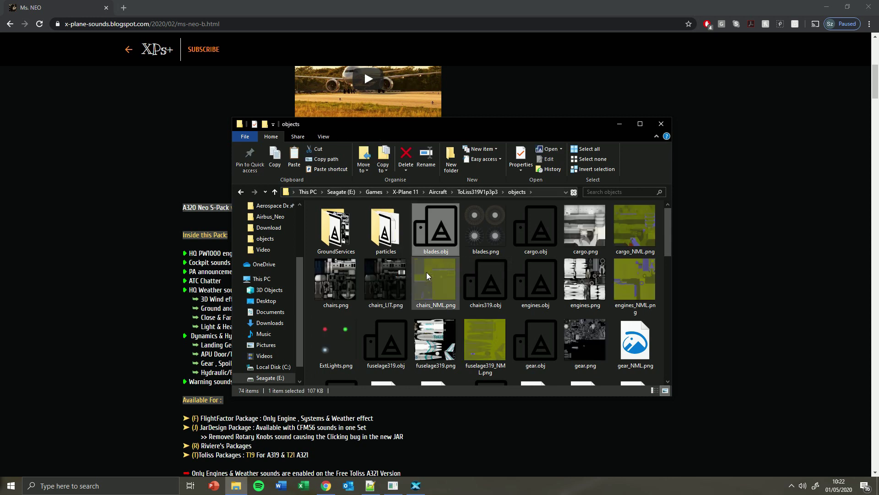
{"action": "left_click", "coordinate": [527, 276]}
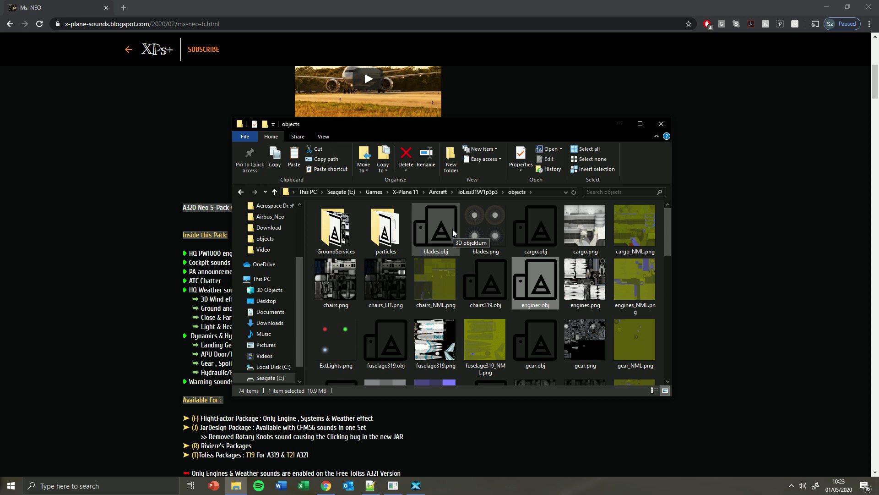
{"action": "left_click", "coordinate": [471, 233]}
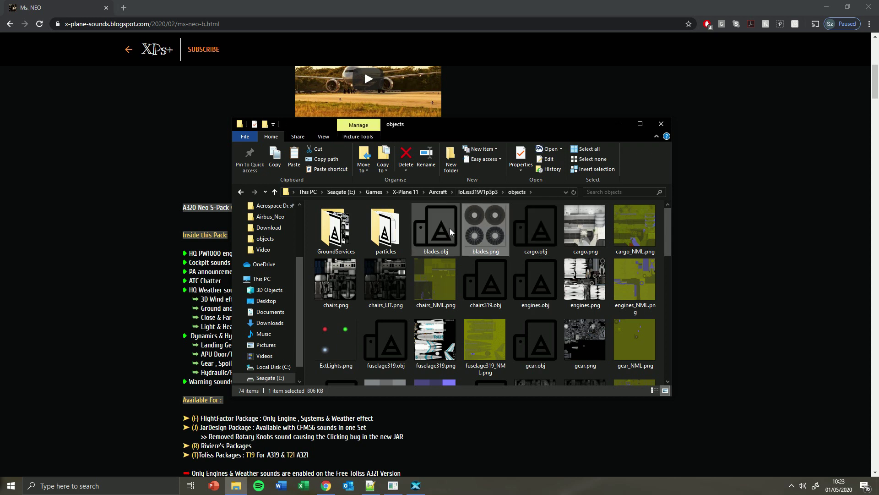
{"action": "left_click", "coordinate": [516, 276]}
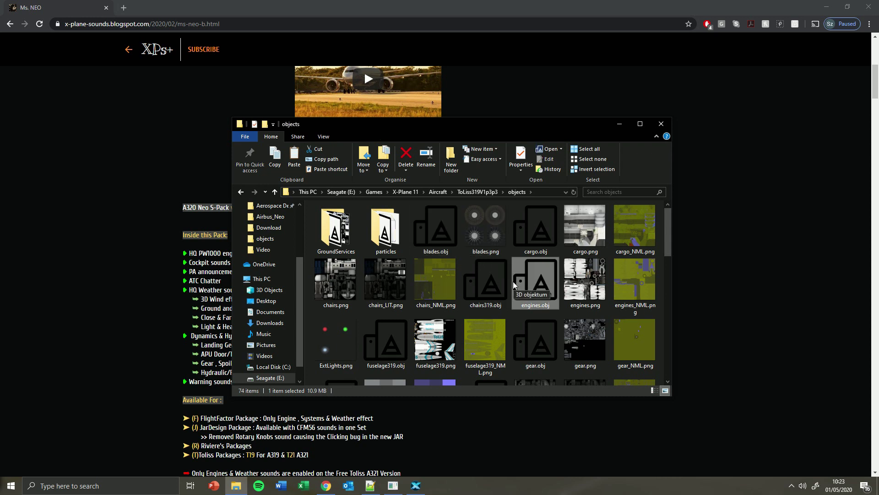
{"action": "left_click", "coordinate": [436, 236]}
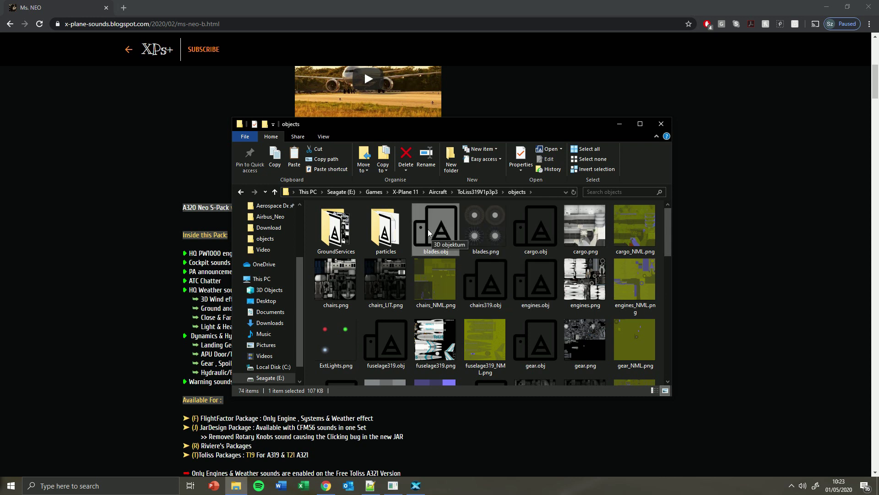
{"action": "right_click", "coordinate": [428, 225]}
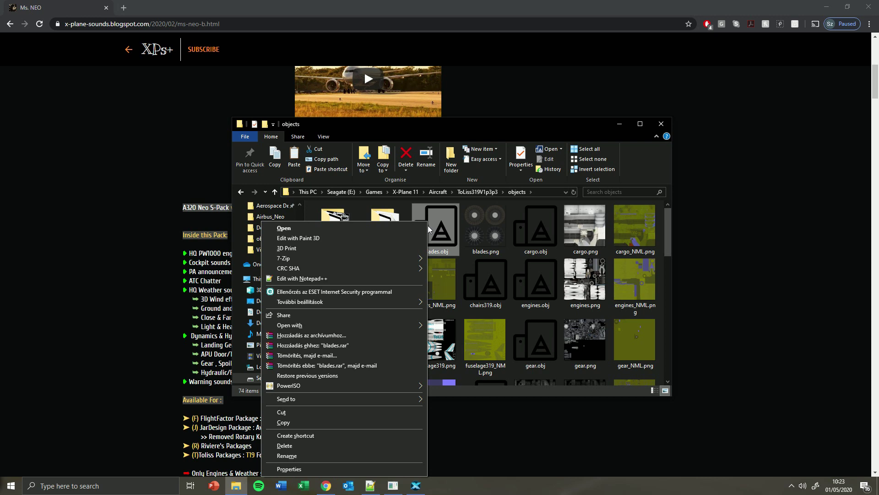
{"action": "left_click", "coordinate": [349, 280]}
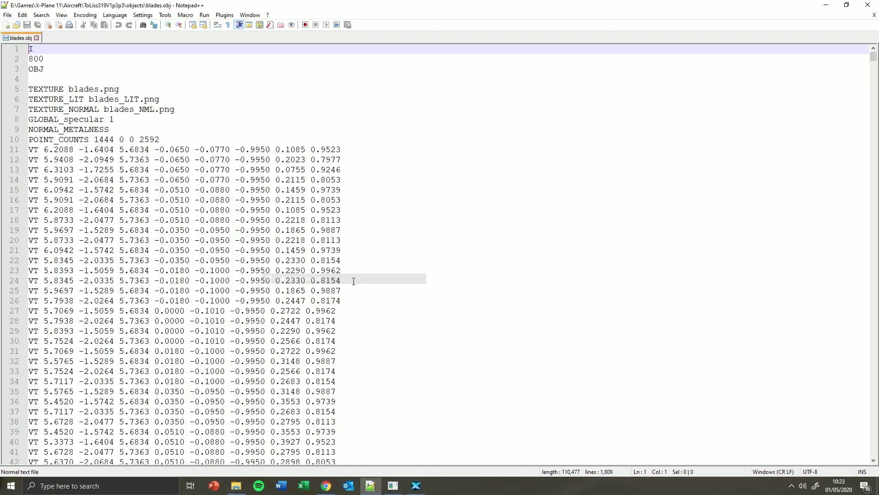
- Examine the texture header and vertex data of blades.obj, continuing through to the end of the file
{"action": "scroll", "coordinate": [342, 276], "scroll_direction": "up", "scroll_amount": 2, "text": "ctrl"}
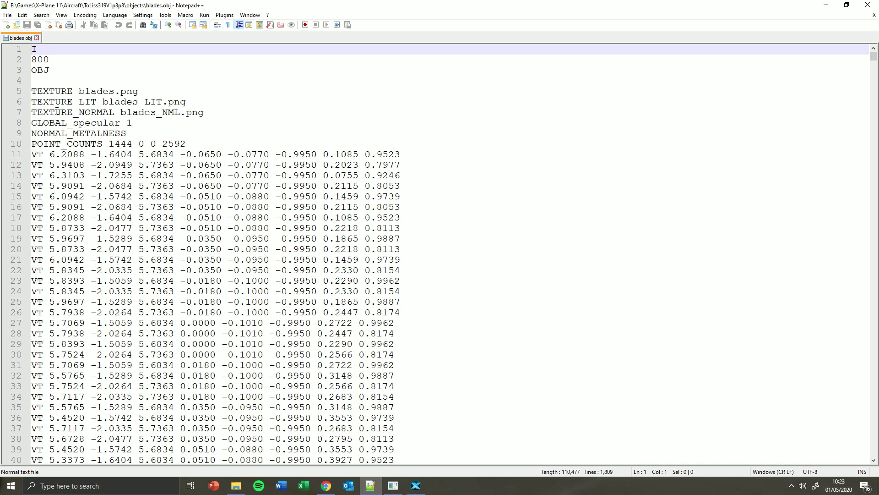
{"action": "left_click_drag", "start_coordinate": [35, 91], "coordinate": [126, 133]}
{"action": "left_click", "coordinate": [150, 165]}
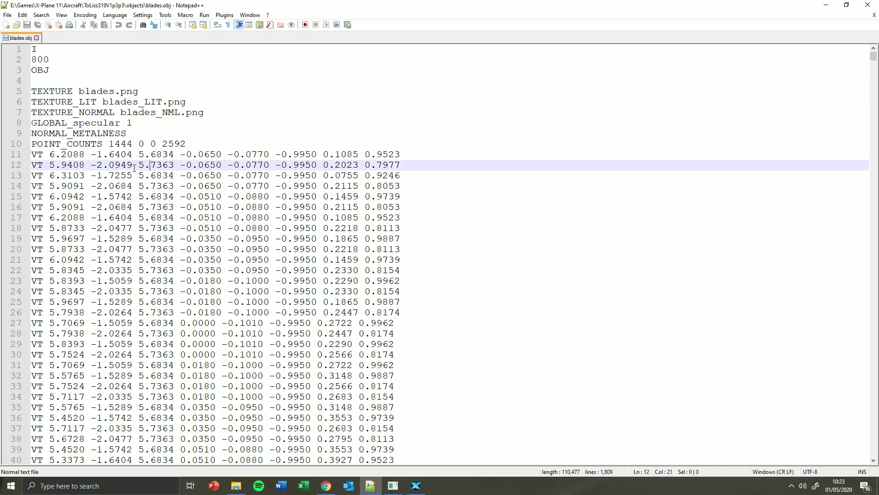
{"action": "scroll", "coordinate": [76, 151], "scroll_direction": "down", "scroll_amount": 2}
{"action": "scroll", "coordinate": [76, 151], "scroll_direction": "down", "scroll_amount": 17}
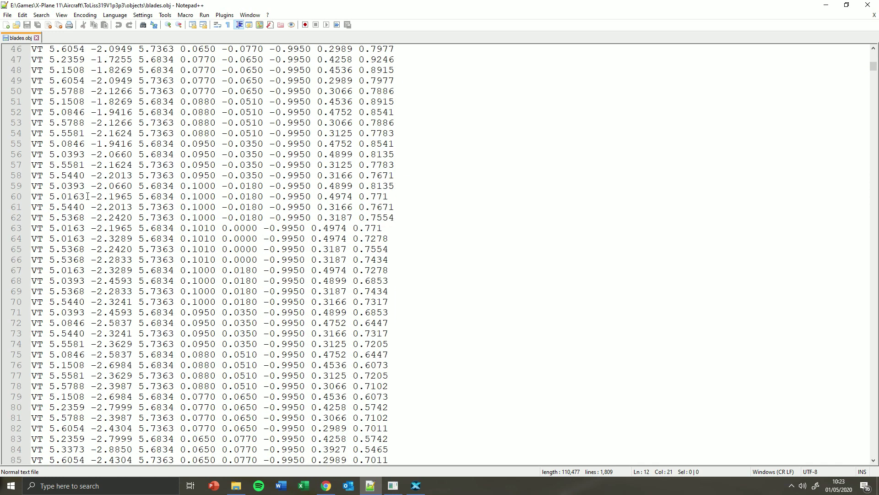
{"action": "scroll", "coordinate": [100, 193], "scroll_direction": "down", "scroll_amount": 1}
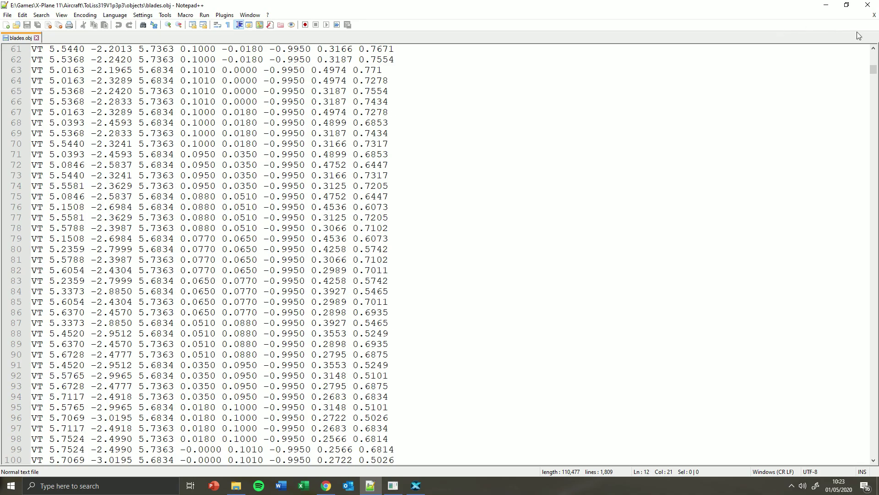
{"action": "left_click_drag", "start_coordinate": [874, 70], "coordinate": [871, 456]}
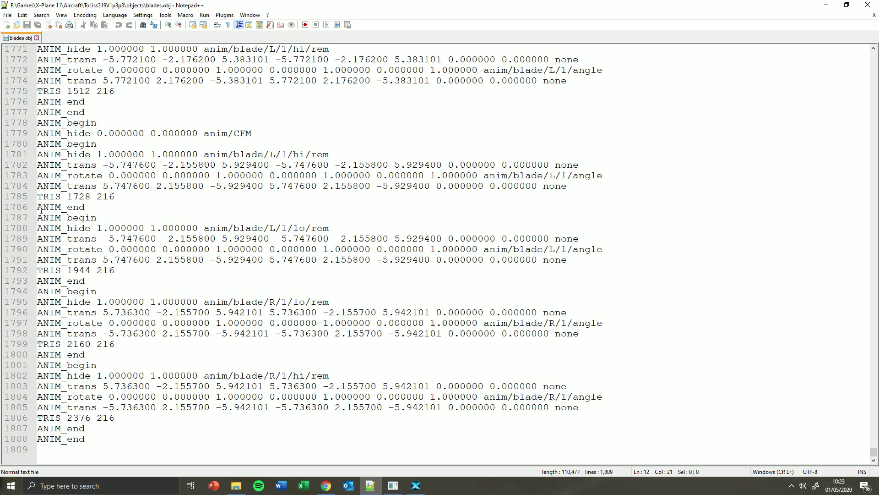
- Examine where the IDX rows end and the animation blocks begin, including the ANIM_hide line for anim/IAE
{"action": "scroll", "coordinate": [660, 358], "scroll_direction": "up", "scroll_amount": 13}
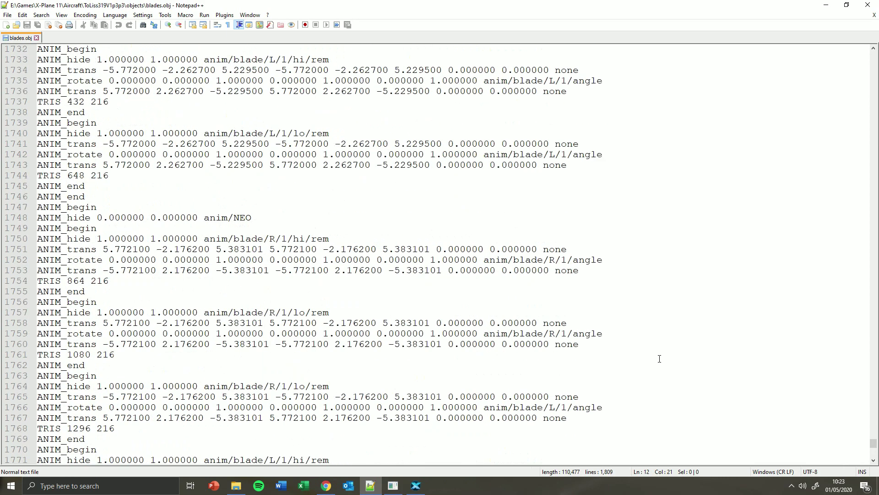
{"action": "scroll", "coordinate": [660, 358], "scroll_direction": "up", "scroll_amount": 19}
{"action": "scroll", "coordinate": [665, 353], "scroll_direction": "down", "scroll_amount": 8}
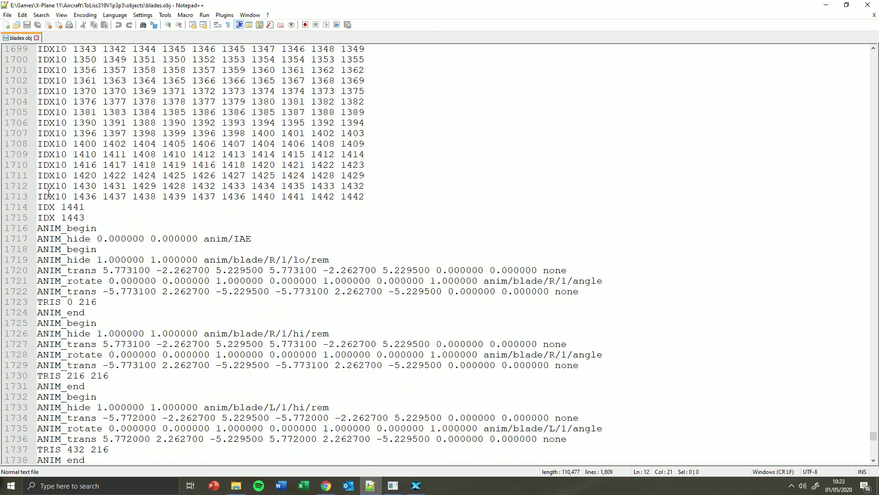
{"action": "left_click_drag", "start_coordinate": [49, 193], "coordinate": [275, 92]}
{"action": "left_click", "coordinate": [267, 154]}
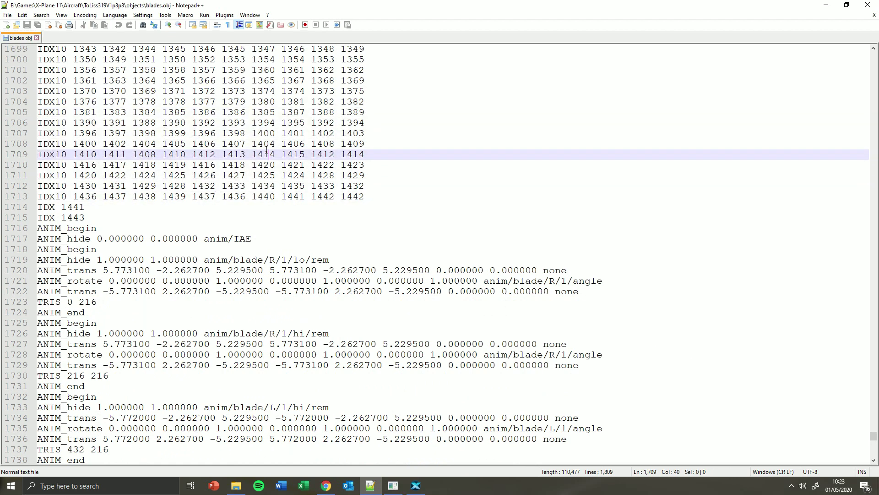
{"action": "left_click", "coordinate": [257, 239]}
{"action": "scroll", "coordinate": [257, 247], "scroll_direction": "down", "scroll_amount": 1}
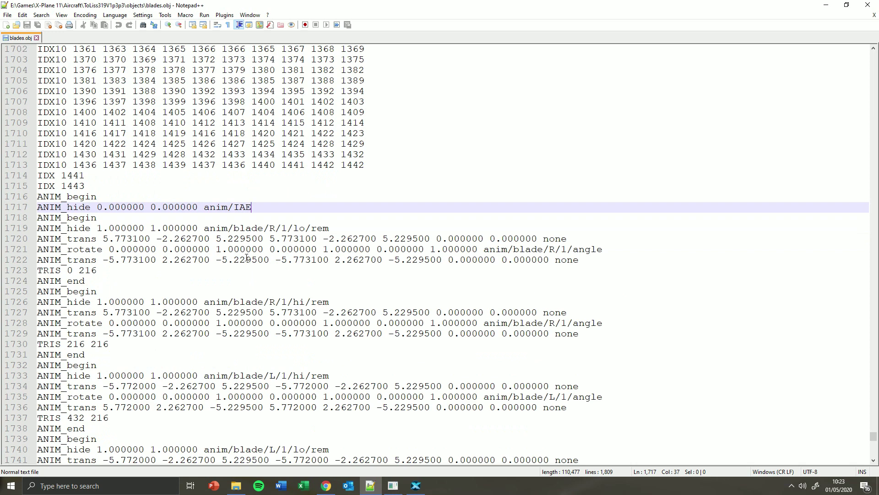
{"action": "left_click_drag", "start_coordinate": [258, 207], "coordinate": [62, 209]}
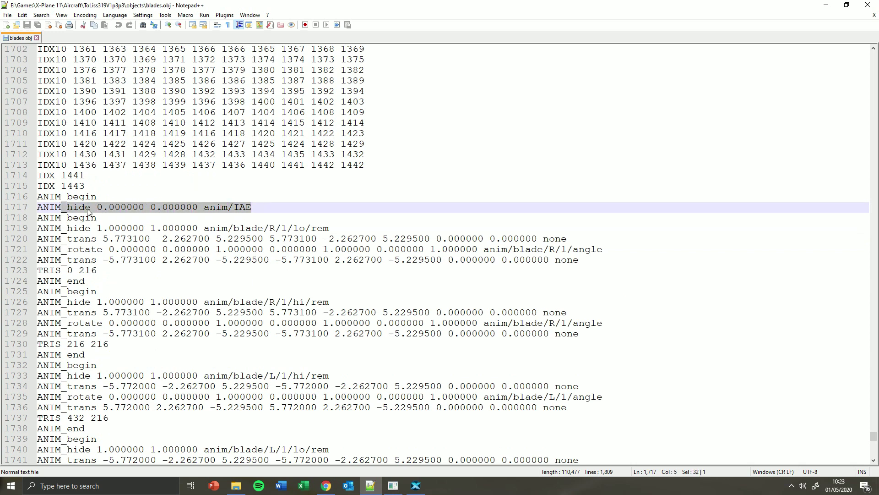
{"action": "left_click", "coordinate": [257, 207]}
{"action": "scroll", "coordinate": [253, 207], "scroll_direction": "down", "scroll_amount": 5}
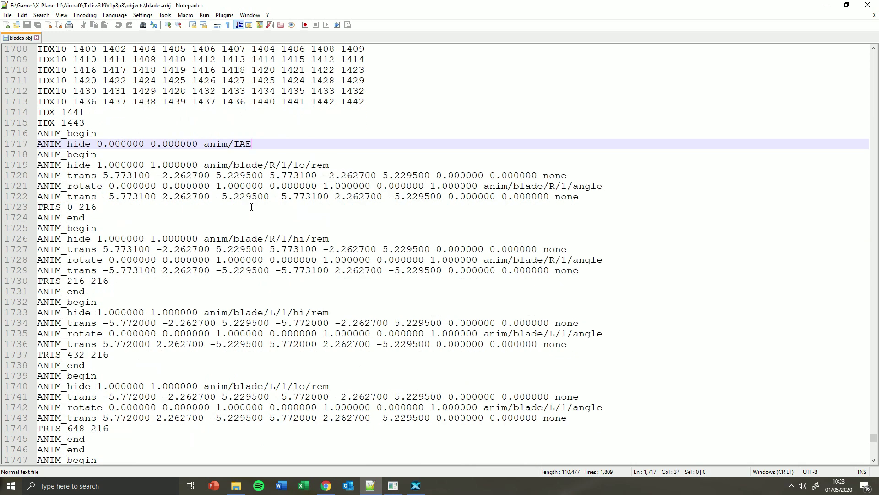
{"action": "scroll", "coordinate": [251, 207], "scroll_direction": "down", "scroll_amount": 2}
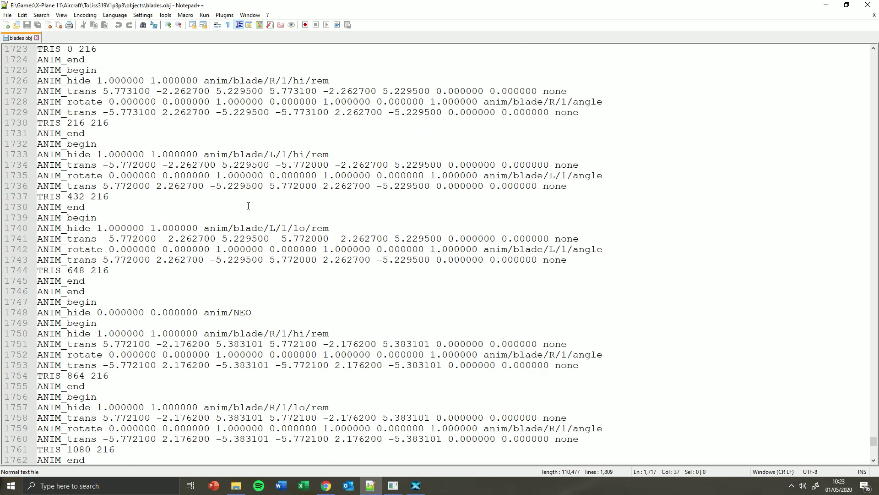
- Examine the ANIM_hide lines for anim/NEO and anim/CFM and the animation blocks that follow them
{"action": "left_click_drag", "start_coordinate": [254, 313], "coordinate": [204, 313]}
{"action": "left_click", "coordinate": [253, 312]}
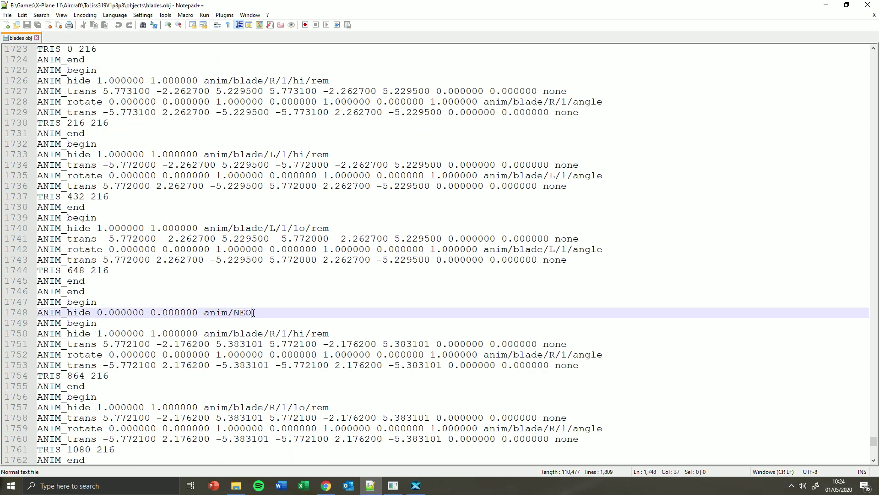
{"action": "scroll", "coordinate": [253, 313], "scroll_direction": "down", "scroll_amount": 2}
{"action": "scroll", "coordinate": [237, 287], "scroll_direction": "down", "scroll_amount": 7}
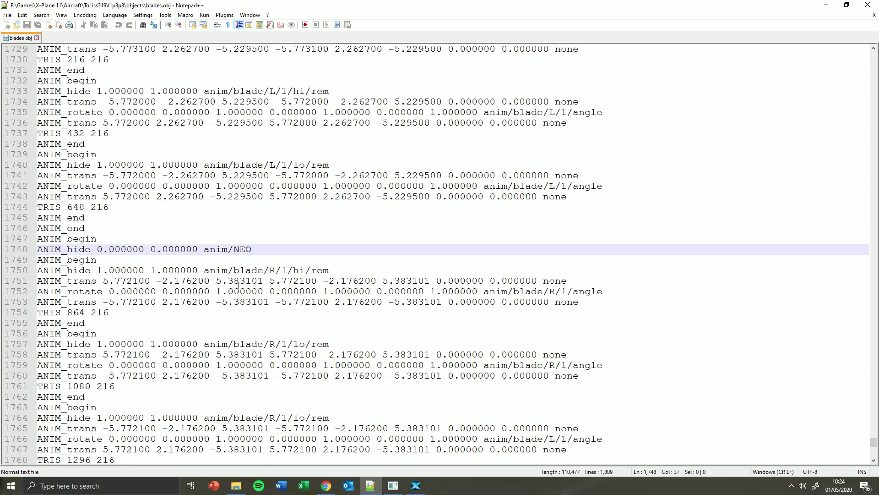
{"action": "left_click_drag", "start_coordinate": [253, 354], "coordinate": [210, 354]}
{"action": "scroll", "coordinate": [217, 360], "scroll_direction": "down", "scroll_amount": 5}
{"action": "scroll", "coordinate": [217, 357], "scroll_direction": "down", "scroll_amount": 2}
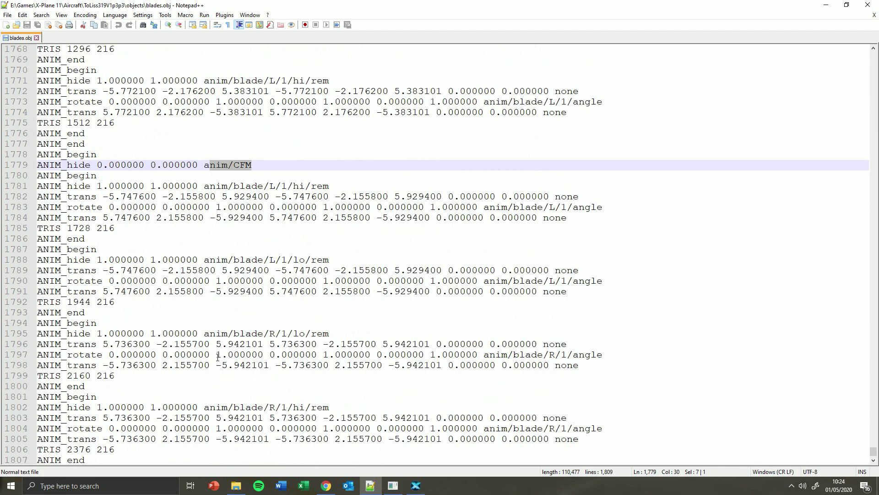
- Replace NEO with CFM in the ANIM_hide reference on line 1748, so it reads anim/CFM
{"action": "key", "text": "ctrl+z"}
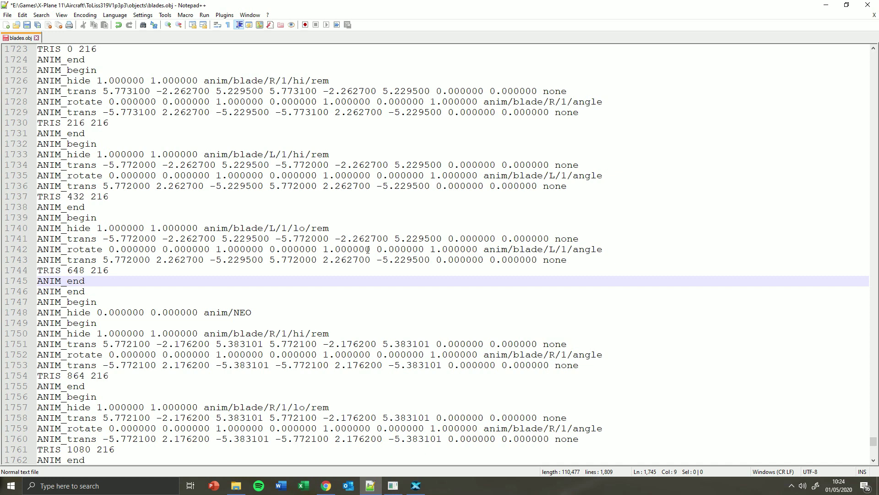
{"action": "left_click", "coordinate": [268, 310]}
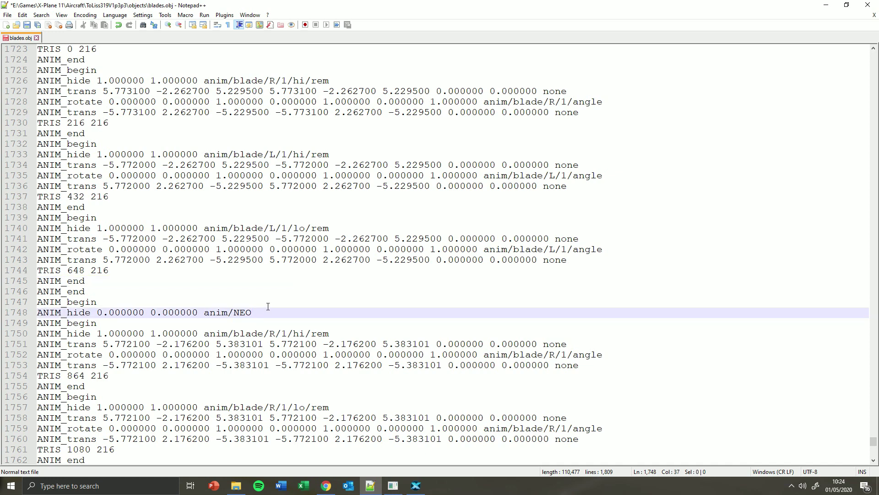
{"action": "key", "text": "BackSpace"}
{"action": "key", "text": "BackSpace"}
{"action": "key", "text": "BackSpace"}
{"action": "type", "text": "CFM"}
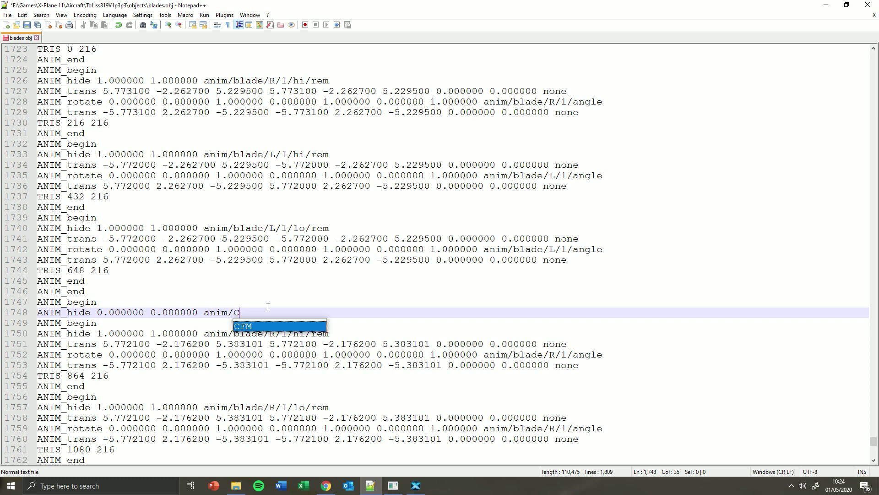
{"action": "left_click", "coordinate": [273, 294]}
- Replace CFM with NEO in the ANIM_hide reference on line 1779 of blades.obj, so it reads anim/NEO
{"action": "scroll", "coordinate": [274, 294], "scroll_direction": "down", "scroll_amount": 9}
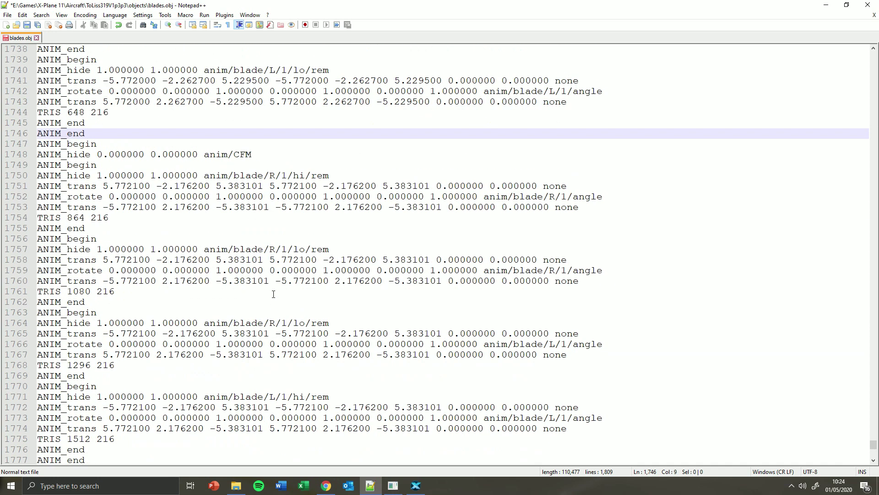
{"action": "scroll", "coordinate": [274, 295], "scroll_direction": "down", "scroll_amount": 2}
{"action": "left_click", "coordinate": [255, 292]}
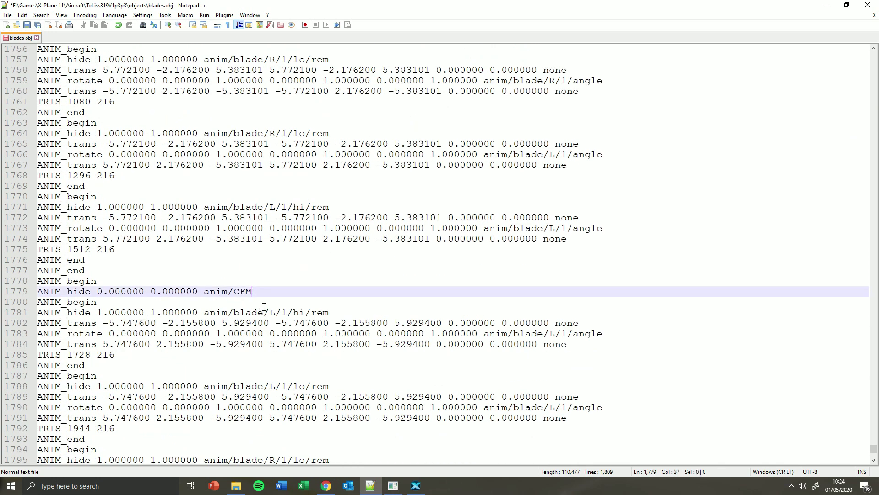
{"action": "key", "text": "BackSpace"}
{"action": "key", "text": "BackSpace"}
{"action": "key", "text": "BackSpace"}
{"action": "type", "text": "NEO"}
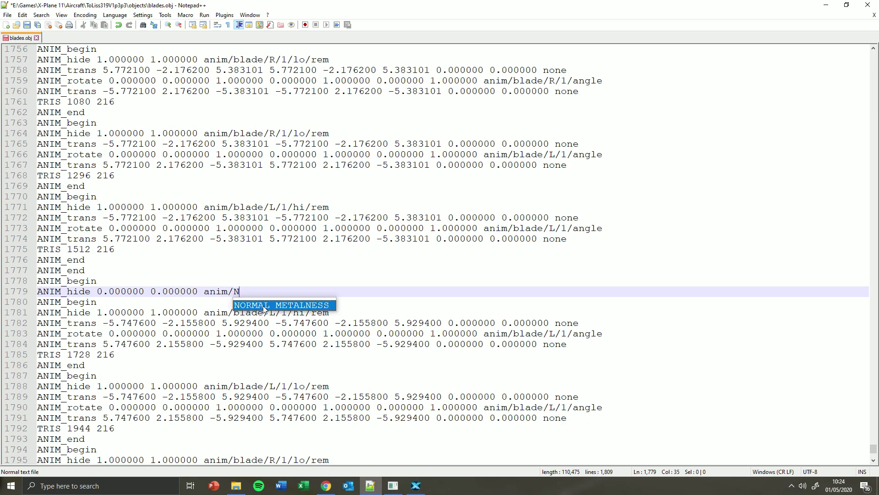
{"action": "left_click", "coordinate": [264, 313]}
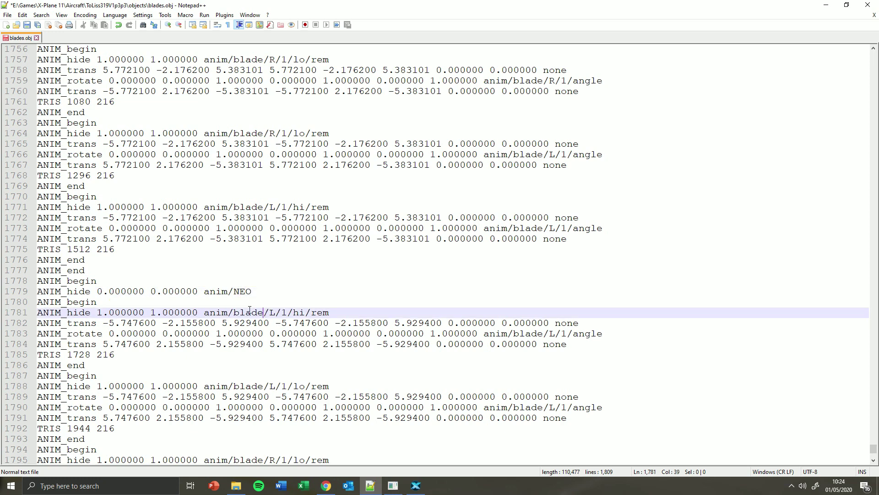
- Review the edited animation blocks at the end of blades.obj, then save and close the file
{"action": "scroll", "coordinate": [250, 308], "scroll_direction": "down", "scroll_amount": 4}
{"action": "scroll", "coordinate": [243, 314], "scroll_direction": "down", "scroll_amount": 1}
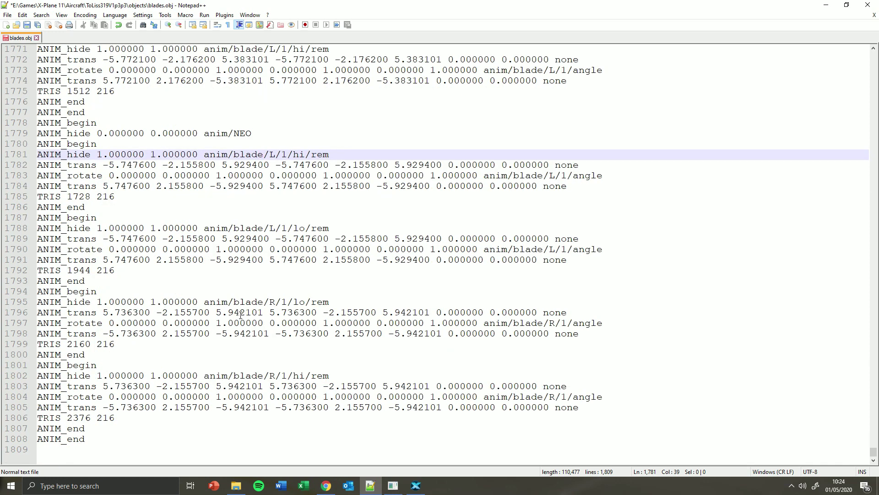
{"action": "scroll", "coordinate": [240, 315], "scroll_direction": "up", "scroll_amount": 2}
{"action": "scroll", "coordinate": [241, 316], "scroll_direction": "up", "scroll_amount": 2}
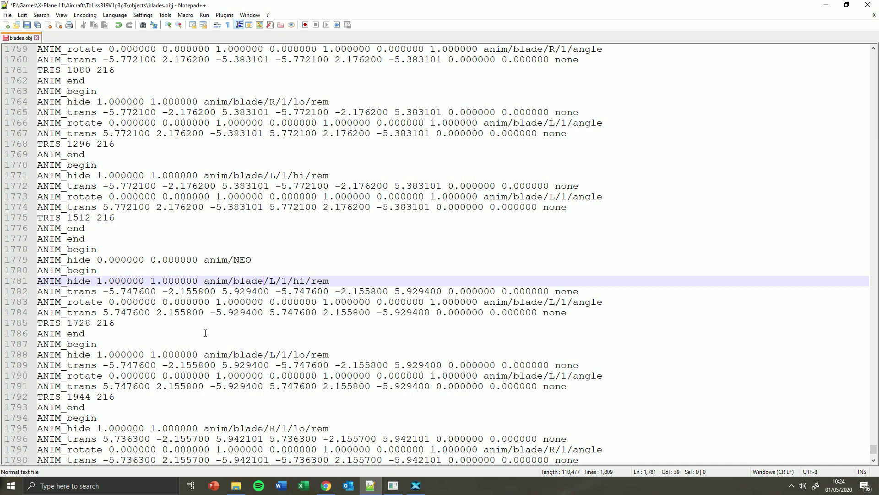
{"action": "scroll", "coordinate": [205, 333], "scroll_direction": "up", "scroll_amount": 1}
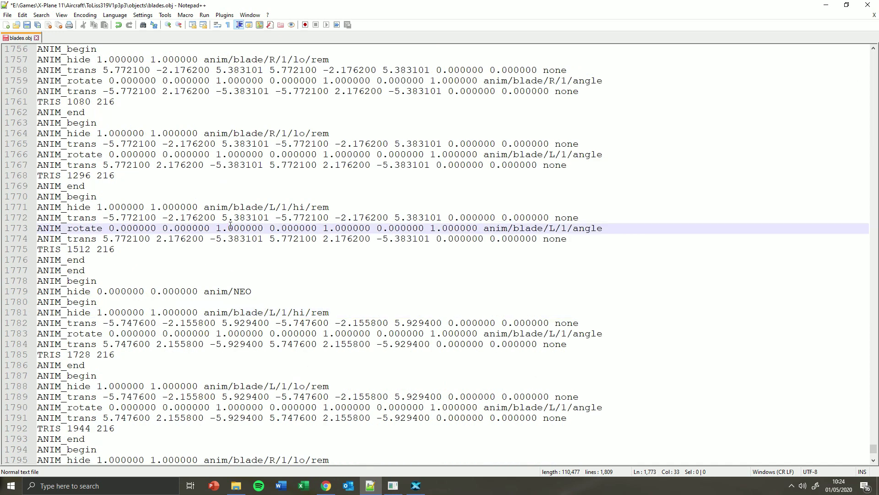
{"action": "key", "text": "ctrl+s"}
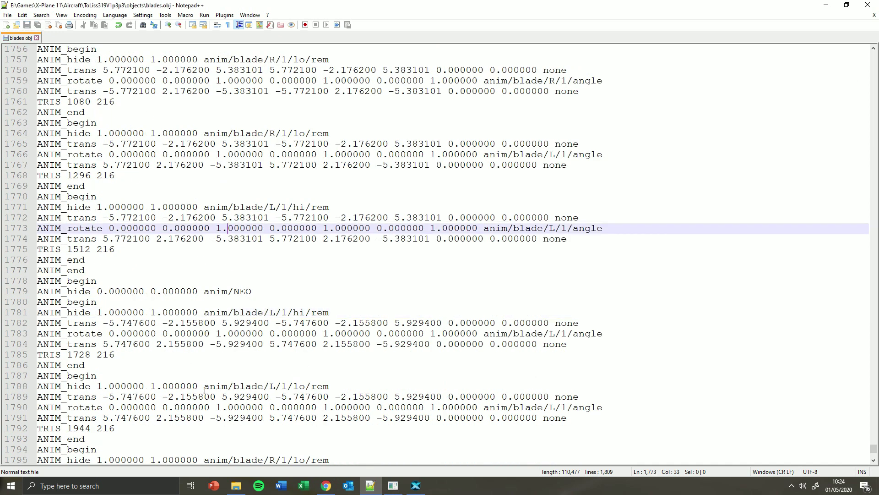
{"action": "left_click", "coordinate": [36, 37]}
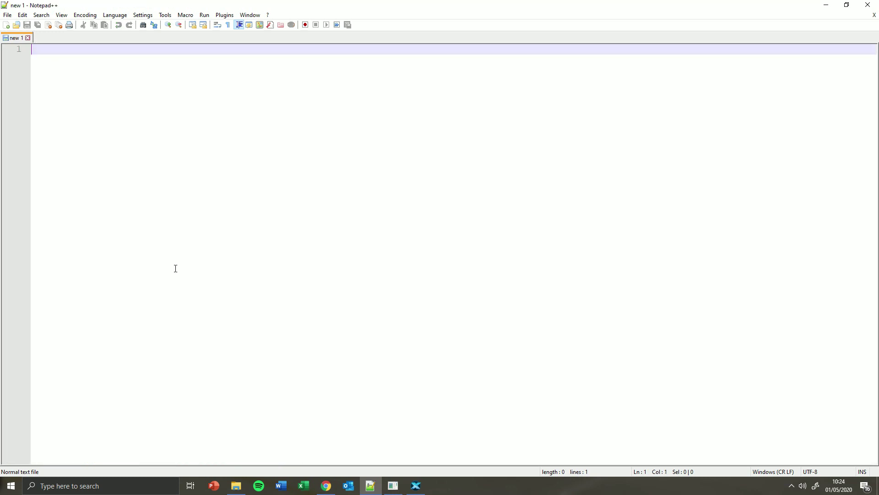
- Open engines.obj from the ToLiss319V1p3p3 objects folder in the text editor
{"action": "left_click", "coordinate": [235, 486]}
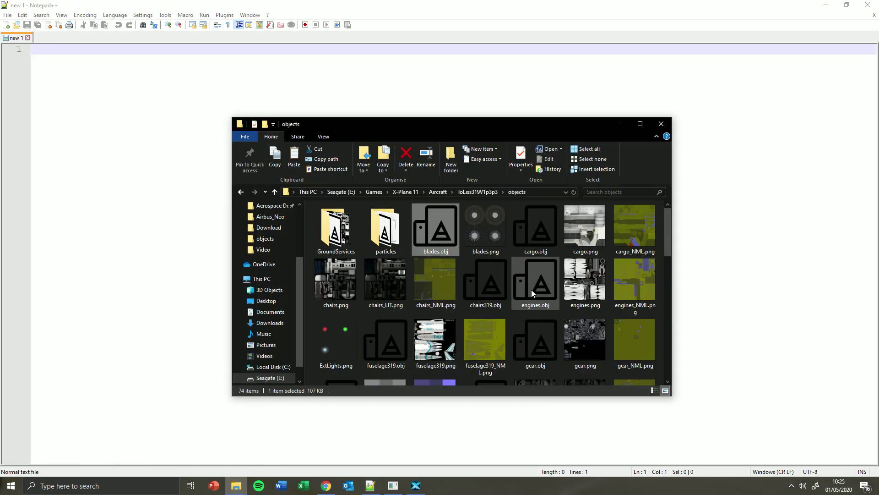
{"action": "left_click_drag", "start_coordinate": [537, 286], "coordinate": [212, 225]}
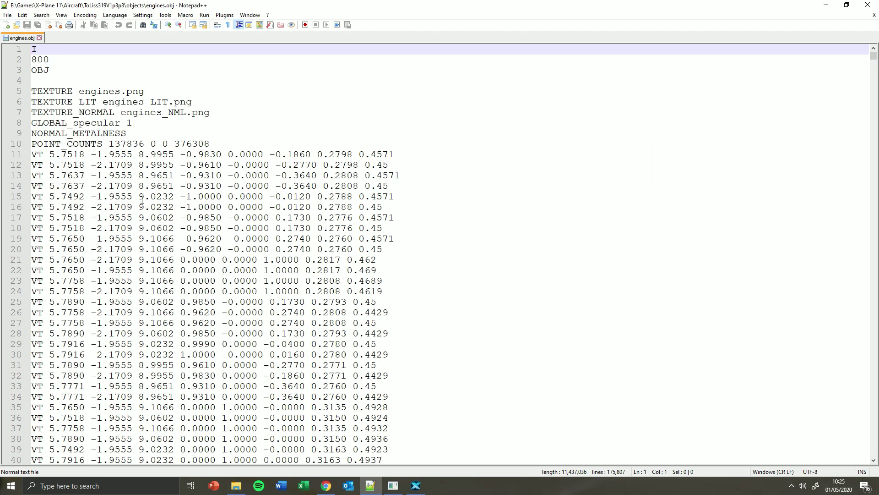
{"action": "left_click", "coordinate": [132, 113]}
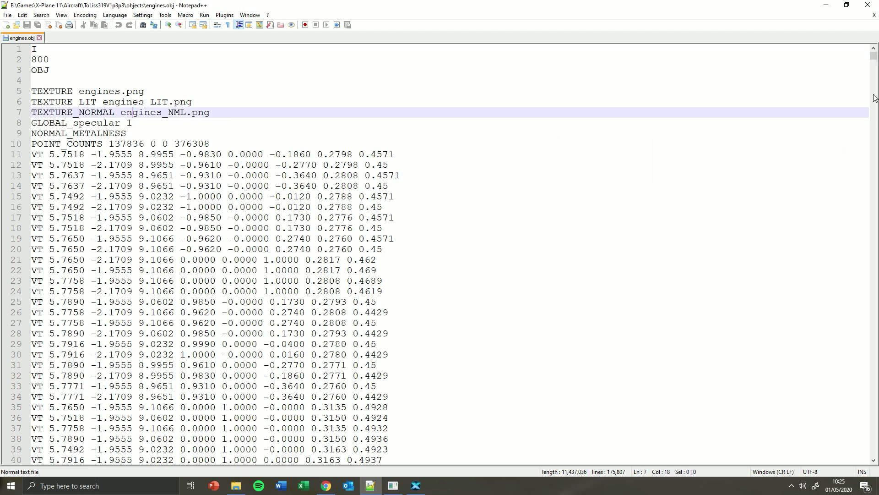
- Examine the animation section near the end of engines.obj, including the first ANIM_hide lines for anim/IAE and anim/CFM after the IDX rows
{"action": "left_click_drag", "start_coordinate": [874, 55], "coordinate": [871, 451]}
{"action": "scroll", "coordinate": [460, 305], "scroll_direction": "up", "scroll_amount": 20}
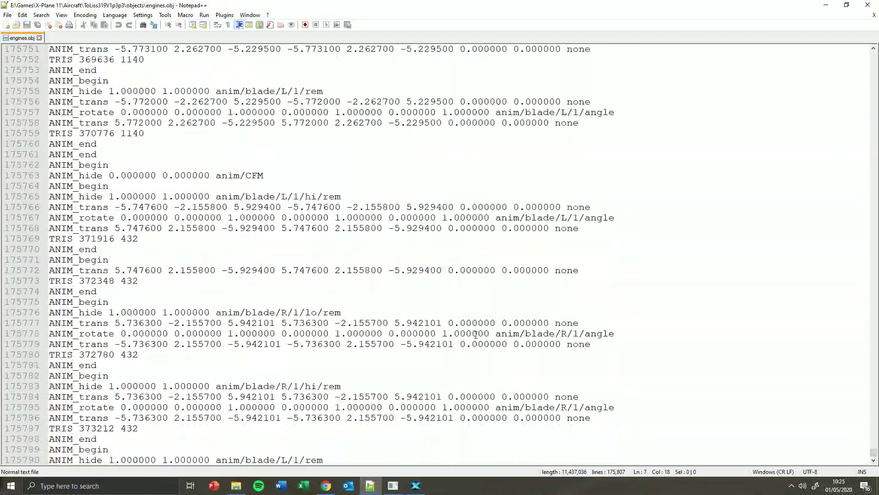
{"action": "scroll", "coordinate": [458, 303], "scroll_direction": "up", "scroll_amount": 20}
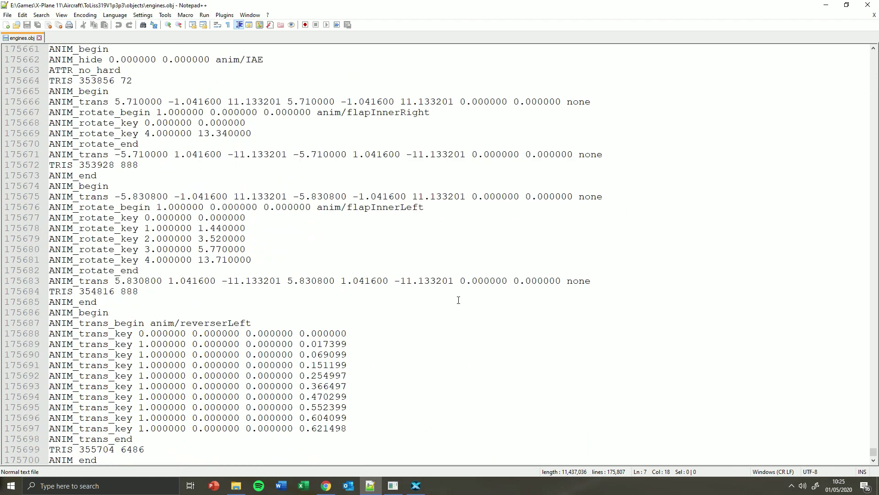
{"action": "scroll", "coordinate": [455, 299], "scroll_direction": "up", "scroll_amount": 20}
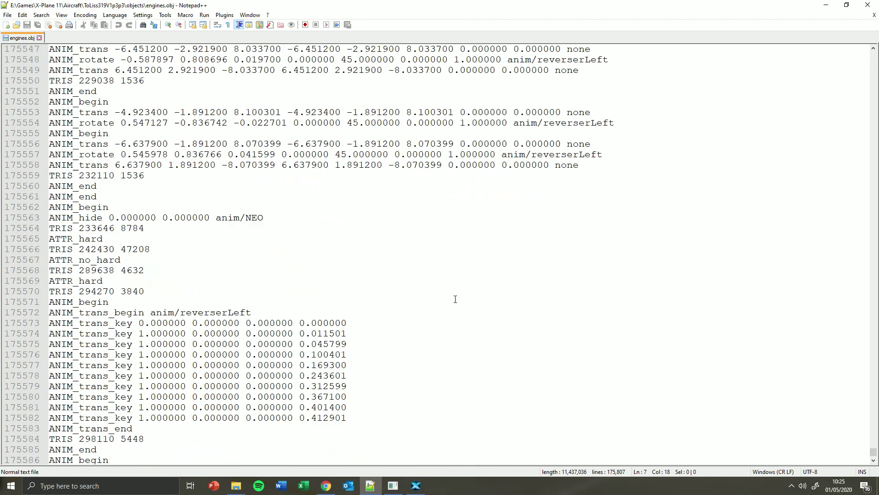
{"action": "scroll", "coordinate": [454, 297], "scroll_direction": "down", "scroll_amount": 3}
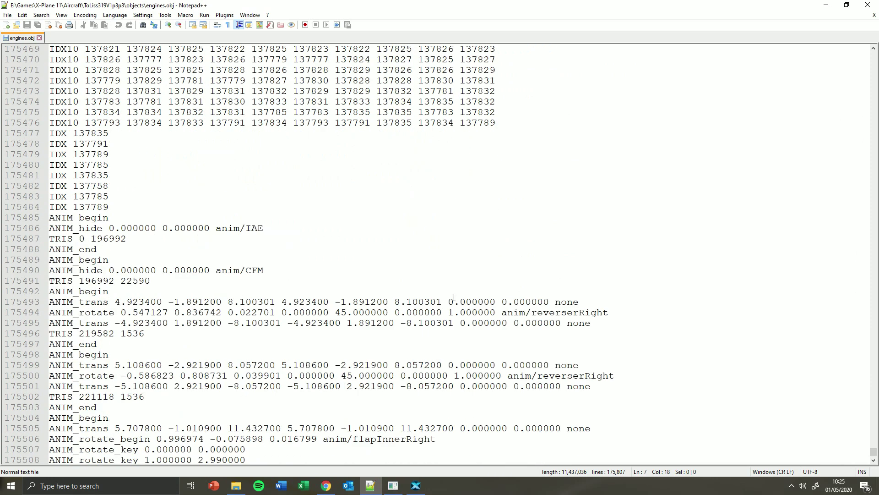
{"action": "left_click_drag", "start_coordinate": [62, 166], "coordinate": [255, 210]}
{"action": "left_click", "coordinate": [268, 207]}
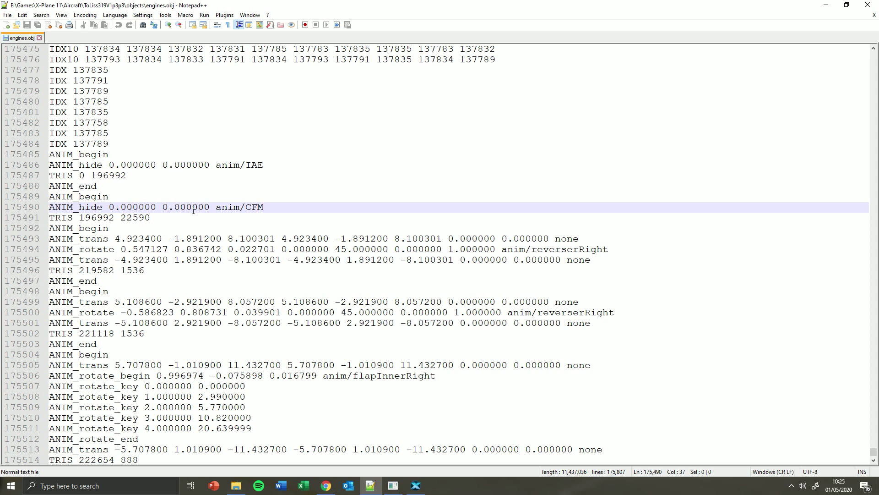
{"action": "left_click_drag", "start_coordinate": [259, 207], "coordinate": [234, 207]}
{"action": "left_click", "coordinate": [272, 206]}
{"action": "left_click_drag", "start_coordinate": [268, 207], "coordinate": [216, 207]}
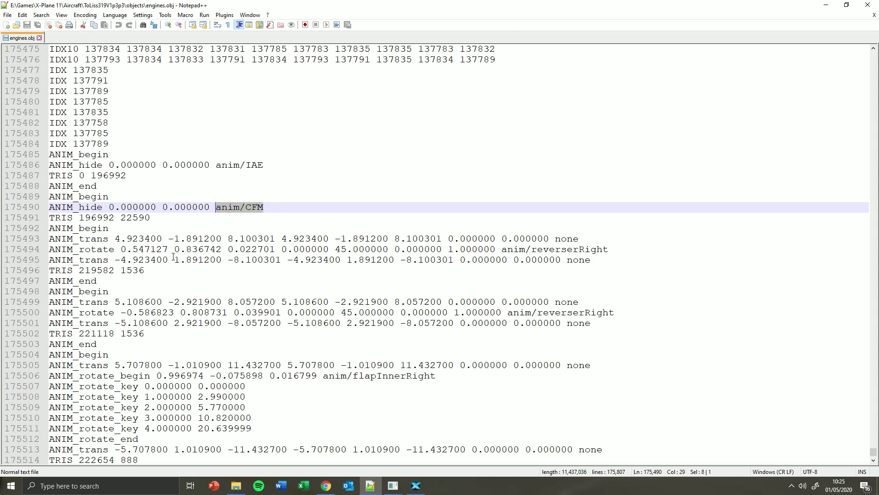
{"action": "left_click_drag", "start_coordinate": [84, 207], "coordinate": [109, 206]}
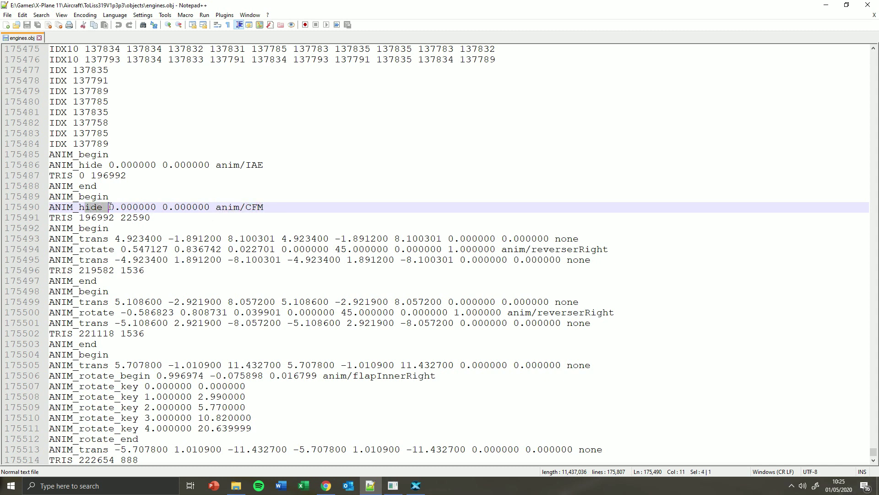
- Change both values in the anim/CFM ANIM_hide line 175490 to 1.000000
{"action": "left_click", "coordinate": [192, 210]}
{"action": "key", "text": "BackSpace"}
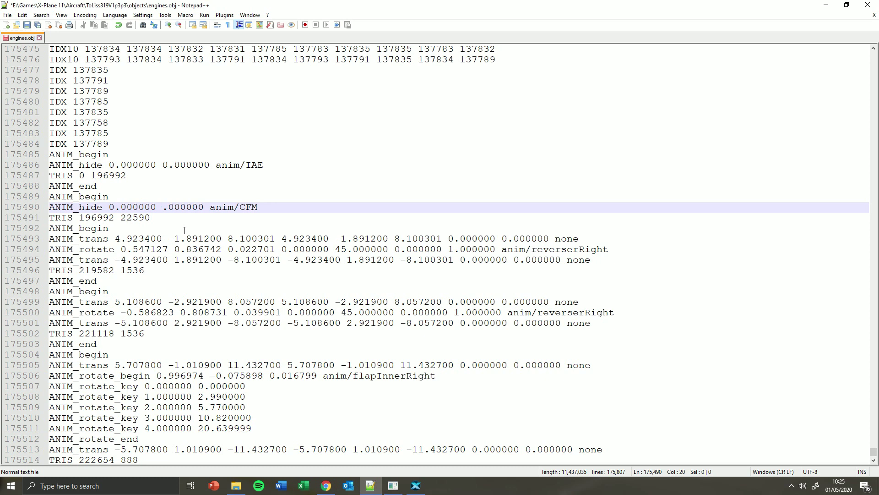
{"action": "type", "text": "1"}
{"action": "left_click", "coordinate": [113, 207]}
{"action": "key", "text": "BackSpace"}
{"action": "type", "text": "1"}
{"action": "left_click", "coordinate": [150, 219]}
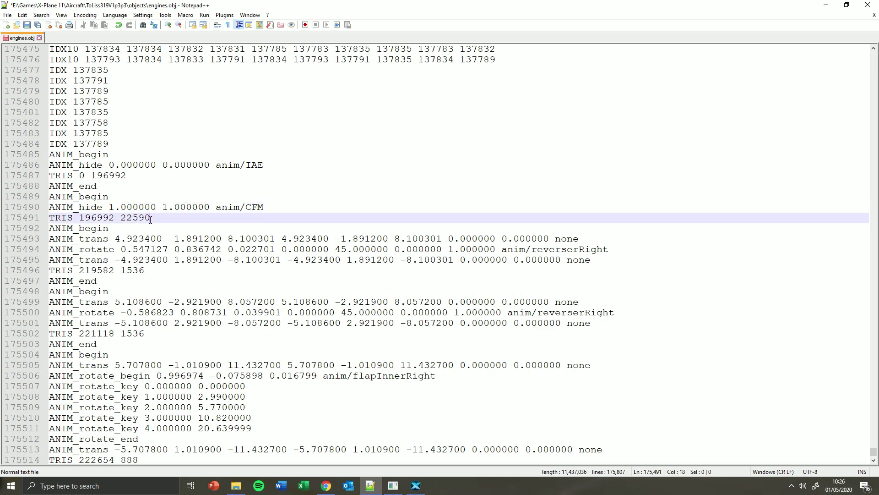
- Examine the remaining ANIM_hide lines for anim/NEO, anim/IAE and anim/CFM through to the end of engines.obj
{"action": "scroll", "coordinate": [152, 249], "scroll_direction": "down", "scroll_amount": 9}
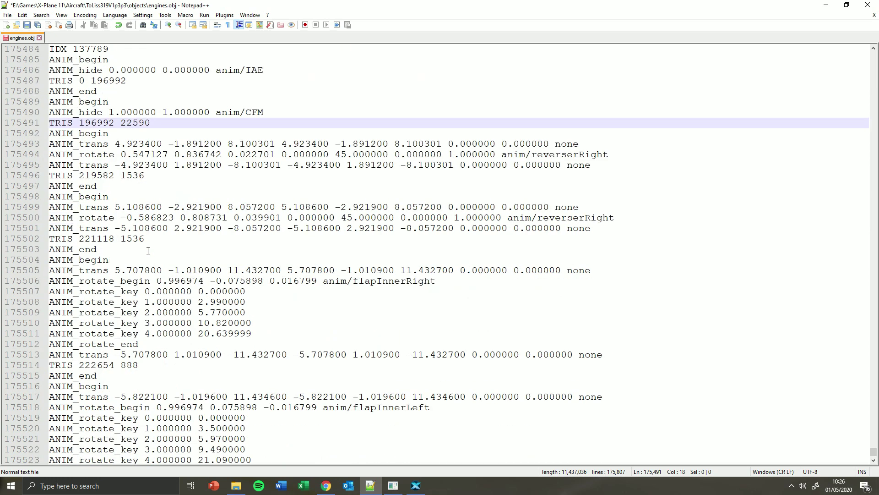
{"action": "scroll", "coordinate": [143, 249], "scroll_direction": "up", "scroll_amount": 6}
{"action": "scroll", "coordinate": [142, 247], "scroll_direction": "down", "scroll_amount": 19}
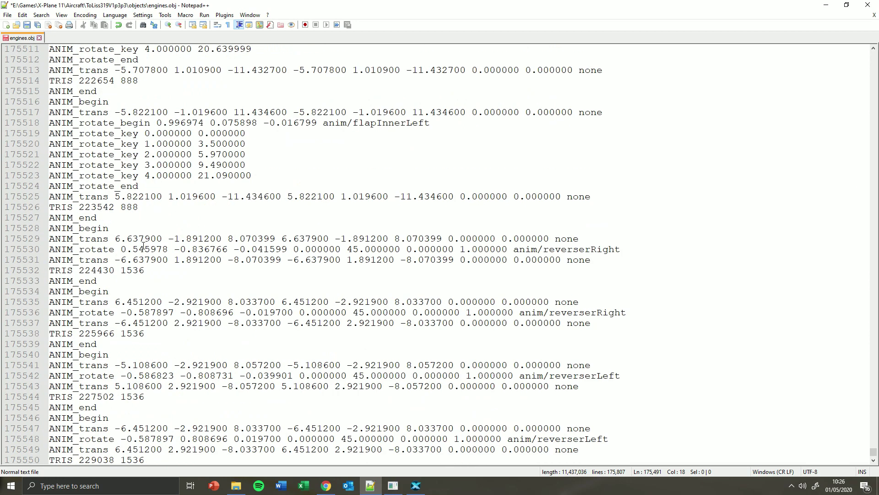
{"action": "scroll", "coordinate": [142, 243], "scroll_direction": "down", "scroll_amount": 3}
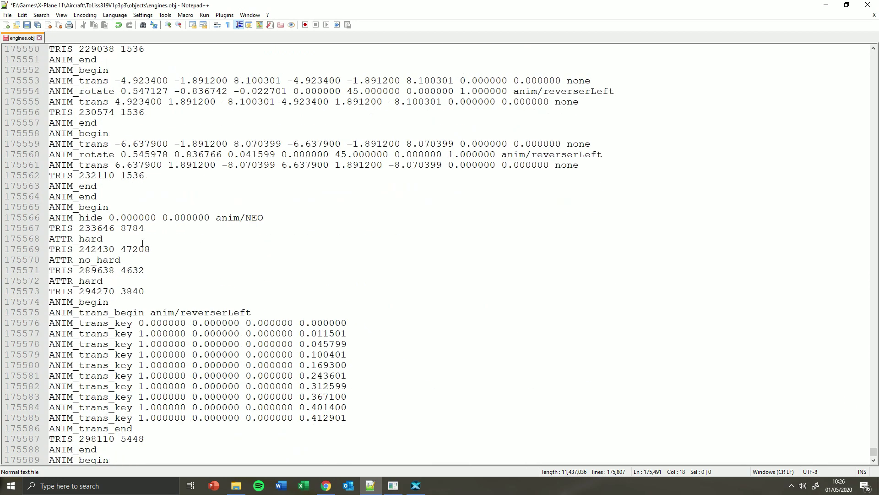
{"action": "left_click", "coordinate": [284, 229]}
{"action": "left_click", "coordinate": [266, 218]}
{"action": "scroll", "coordinate": [263, 229], "scroll_direction": "down", "scroll_amount": 3}
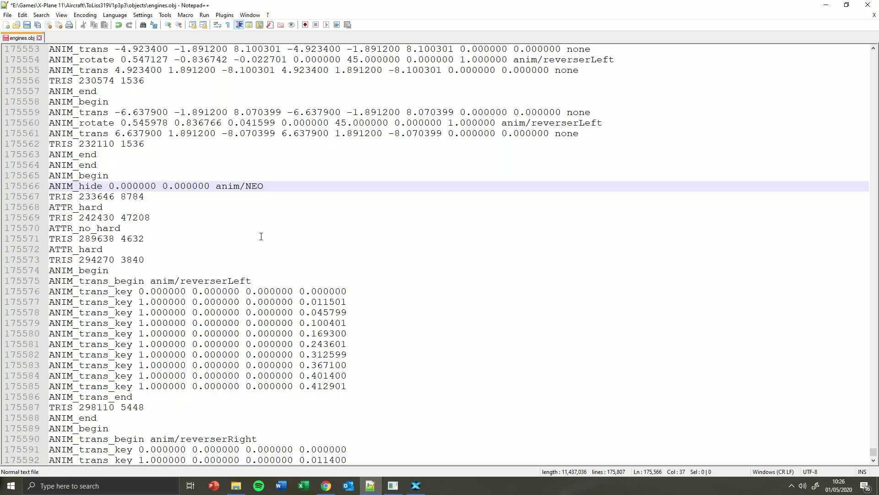
{"action": "scroll", "coordinate": [258, 234], "scroll_direction": "down", "scroll_amount": 9}
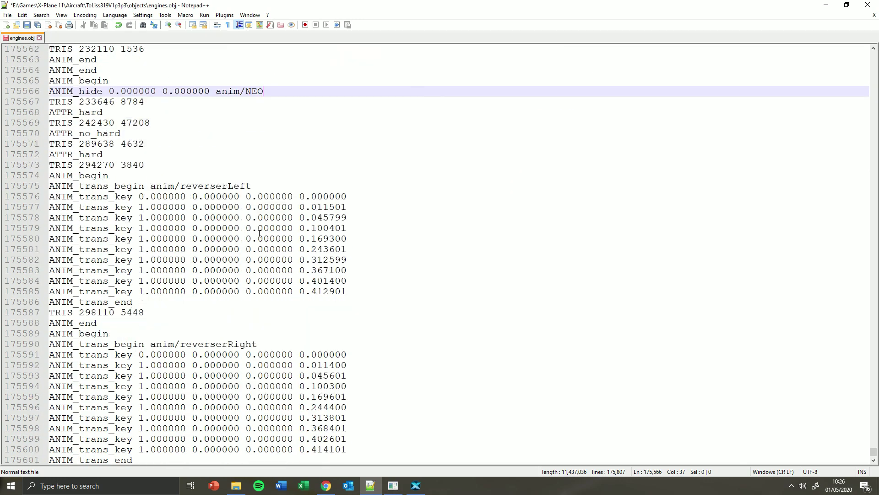
{"action": "scroll", "coordinate": [256, 234], "scroll_direction": "down", "scroll_amount": 20}
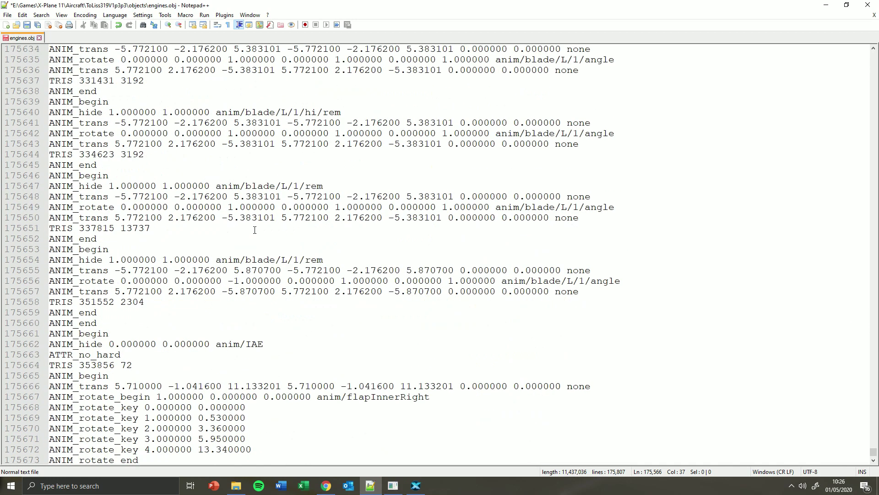
{"action": "double_click", "coordinate": [258, 250]}
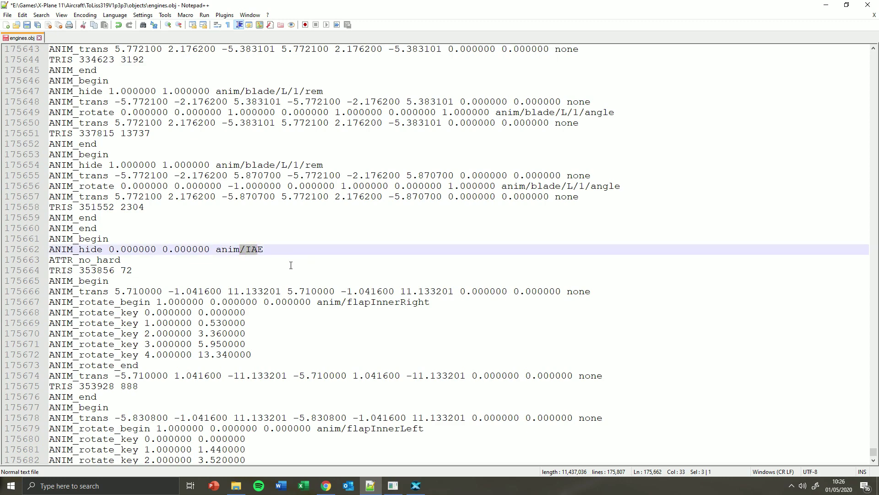
{"action": "scroll", "coordinate": [271, 248], "scroll_direction": "down", "scroll_amount": 18}
{"action": "scroll", "coordinate": [271, 249], "scroll_direction": "down", "scroll_amount": 13}
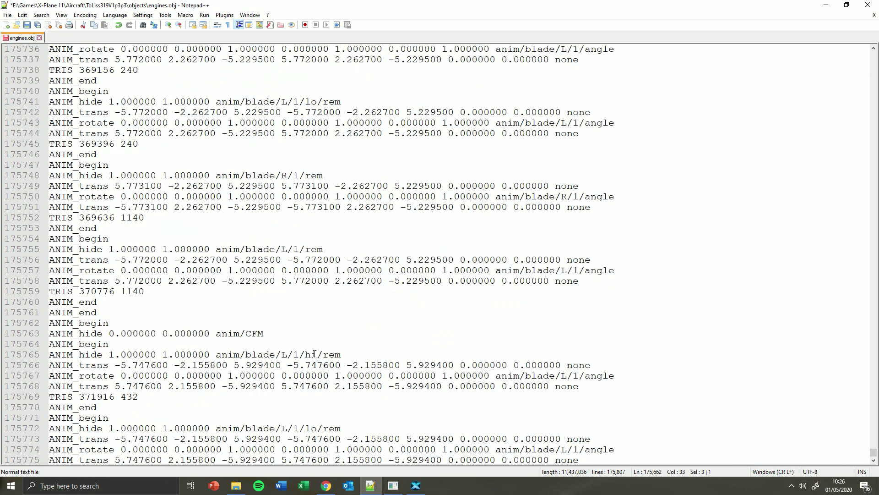
{"action": "left_click_drag", "start_coordinate": [263, 333], "coordinate": [227, 333]}
{"action": "scroll", "coordinate": [234, 288], "scroll_direction": "down", "scroll_amount": 11}
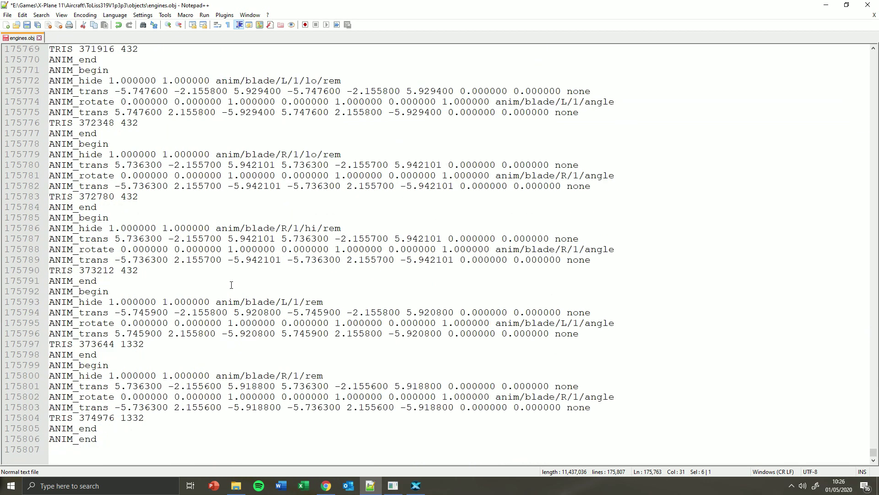
- Replace CFM with NEO in the ANIM_hide reference on line 175763, so it reads anim/NEO
{"action": "scroll", "coordinate": [230, 281], "scroll_direction": "up", "scroll_amount": 12}
{"action": "left_click", "coordinate": [275, 365]}
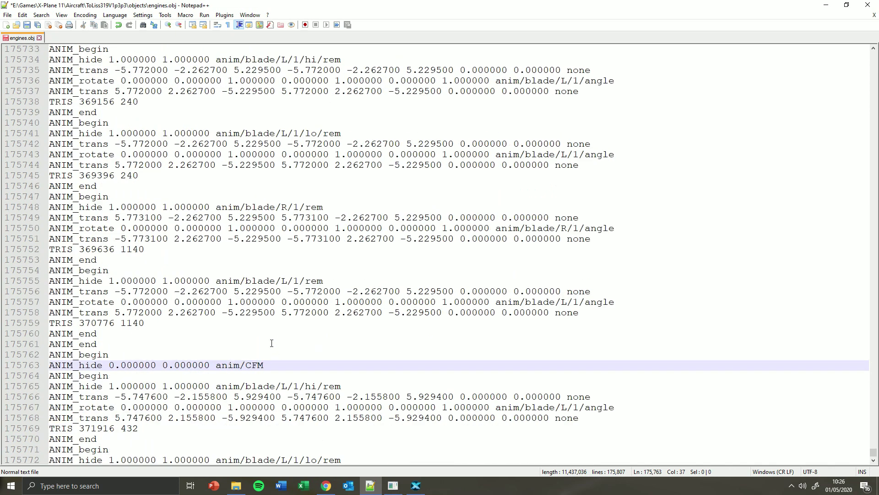
{"action": "key", "text": "BackSpace"}
{"action": "key", "text": "BackSpace"}
{"action": "key", "text": "BackSpace"}
{"action": "type", "text": "NEO"}
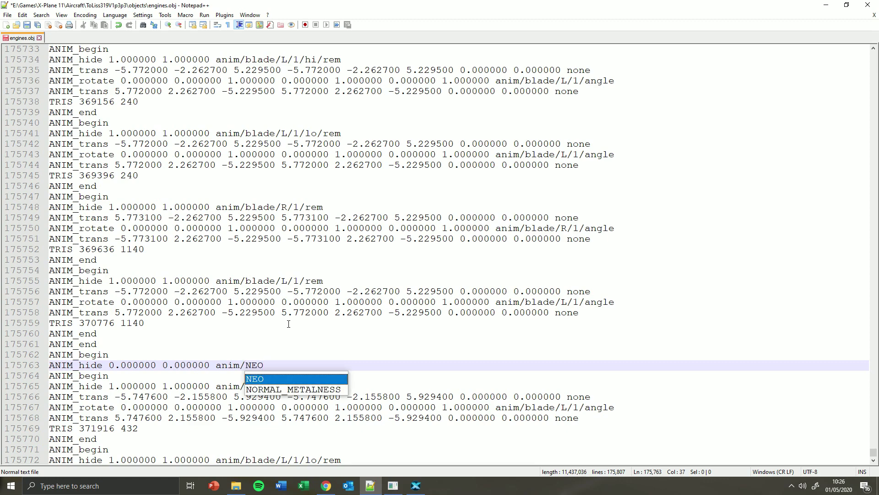
{"action": "left_click", "coordinate": [286, 282]}
- Replace NEO with CFM in the ANIM_hide reference on line 175566 of engines.obj, so it reads anim/CFM
{"action": "scroll", "coordinate": [285, 278], "scroll_direction": "up", "scroll_amount": 15}
{"action": "scroll", "coordinate": [284, 279], "scroll_direction": "up", "scroll_amount": 20}
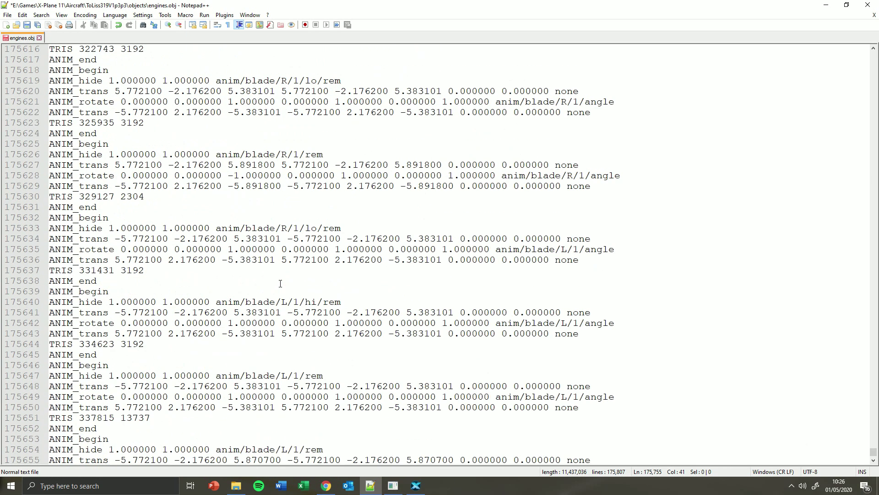
{"action": "scroll", "coordinate": [275, 280], "scroll_direction": "up", "scroll_amount": 6}
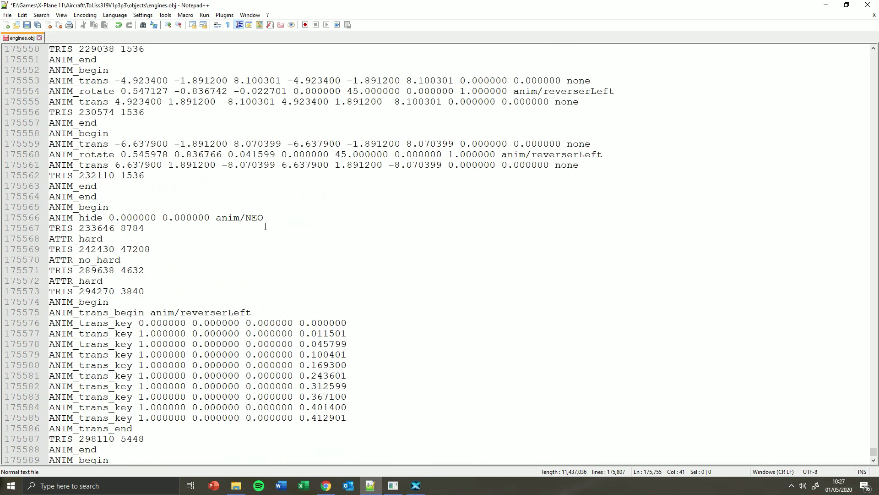
{"action": "left_click", "coordinate": [270, 218]}
{"action": "key", "text": "BackSpace"}
{"action": "key", "text": "BackSpace"}
{"action": "key", "text": "BackSpace"}
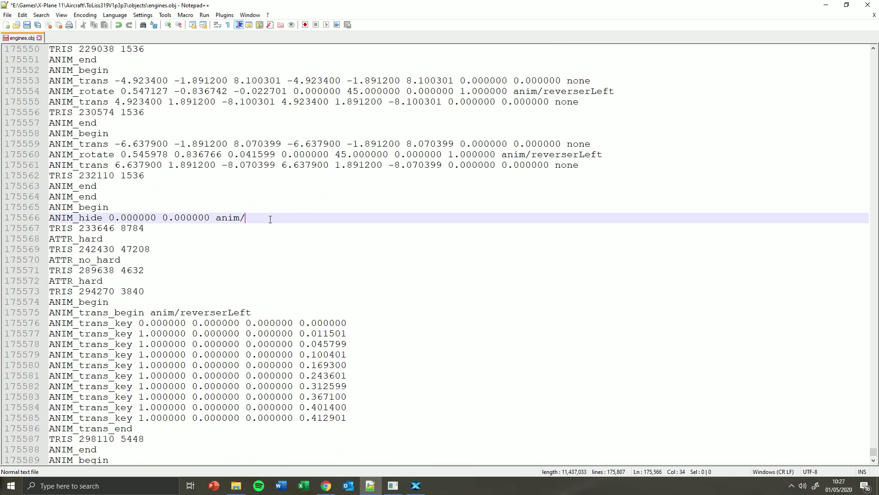
{"action": "type", "text": "CFM"}
{"action": "key", "text": "Escape"}
{"action": "left_click", "coordinate": [275, 197]}
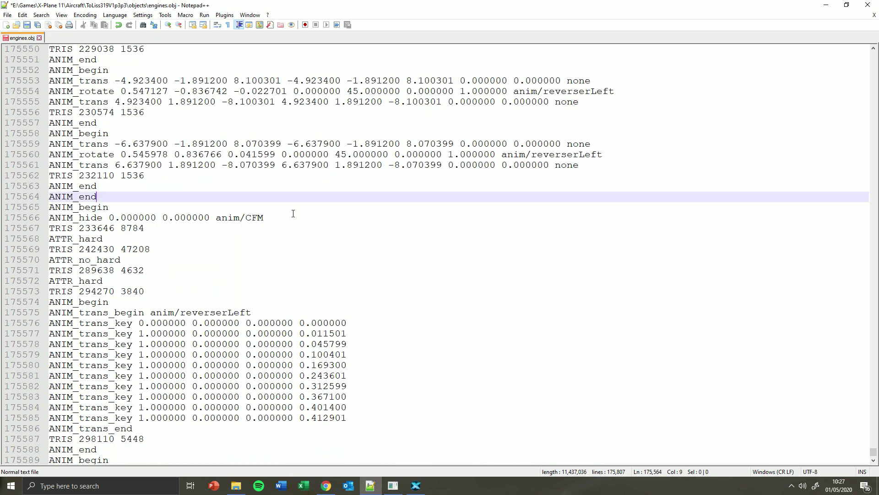
- Save engines.obj and close the text editor
{"action": "scroll", "coordinate": [270, 201], "scroll_direction": "down", "scroll_amount": 2}
{"action": "key", "text": "ctrl+s"}
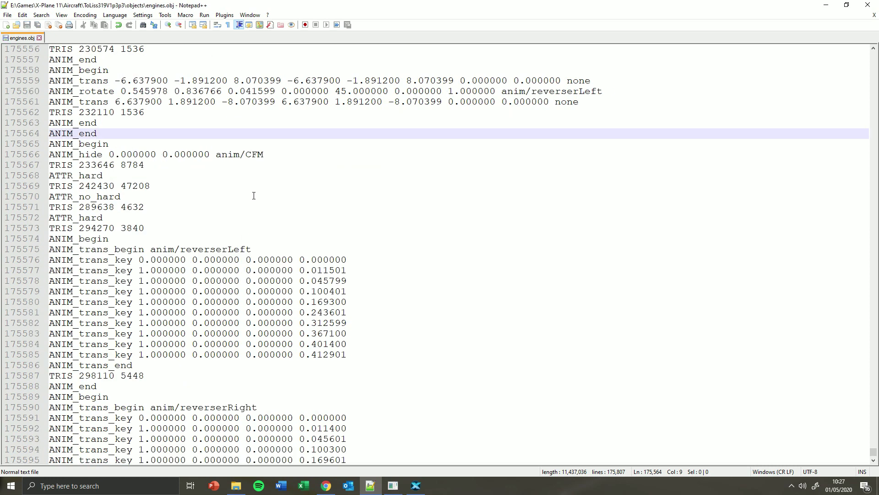
{"action": "left_click", "coordinate": [868, 4]}
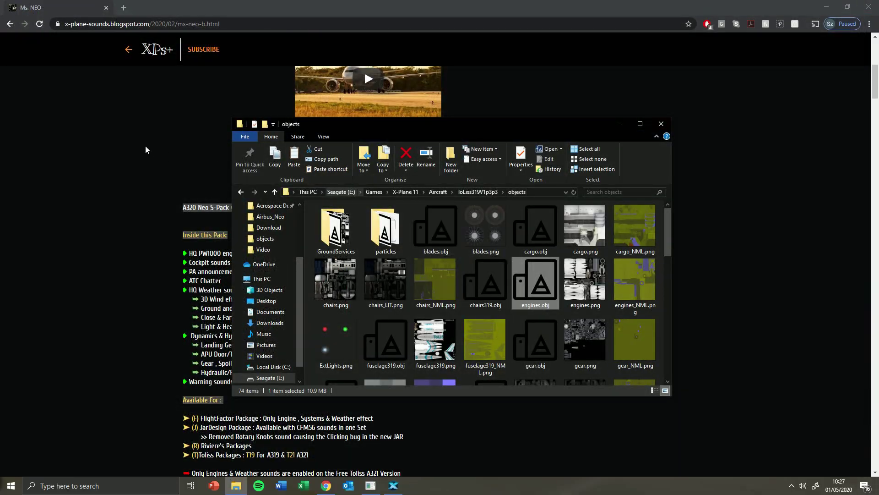
- Examine the Ms. NEO sound pack web page, including the pack contents, supported aircraft, FAQ, free/Patreon comparison and T19 download options
{"action": "left_click", "coordinate": [139, 185]}
{"action": "scroll", "coordinate": [140, 187], "scroll_direction": "up", "scroll_amount": 6}
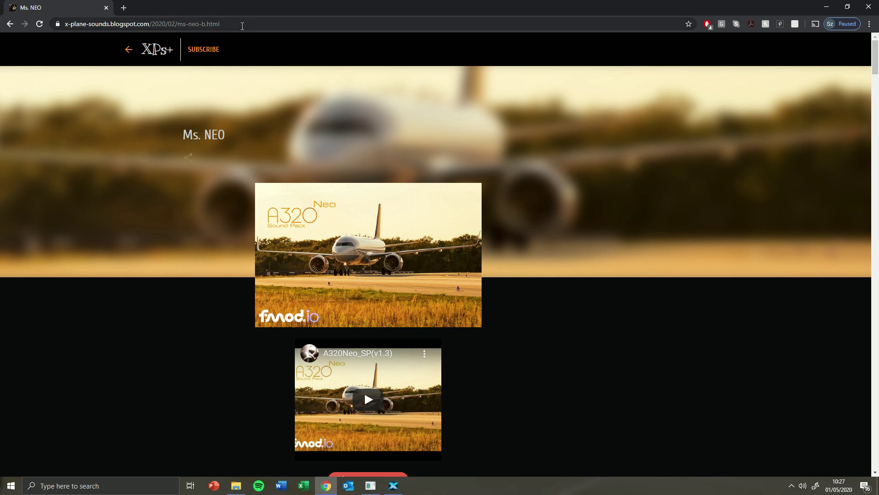
{"action": "right_click", "coordinate": [120, 209]}
{"action": "left_click", "coordinate": [61, 287]}
{"action": "scroll", "coordinate": [110, 272], "scroll_direction": "down", "scroll_amount": 2}
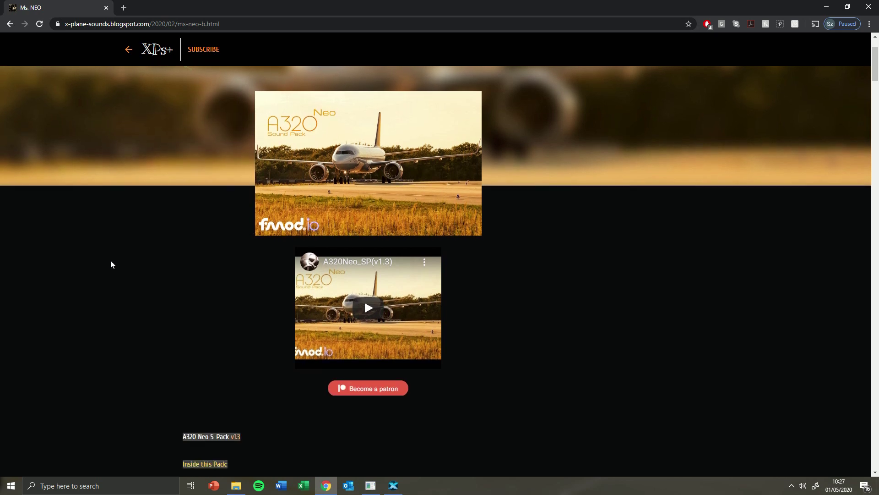
{"action": "scroll", "coordinate": [111, 259], "scroll_direction": "down", "scroll_amount": 10}
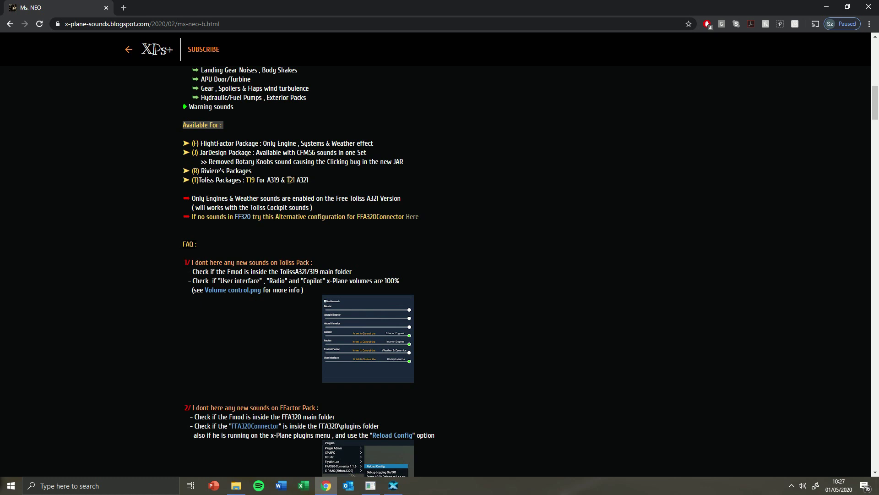
{"action": "scroll", "coordinate": [270, 174], "scroll_direction": "down", "scroll_amount": 10}
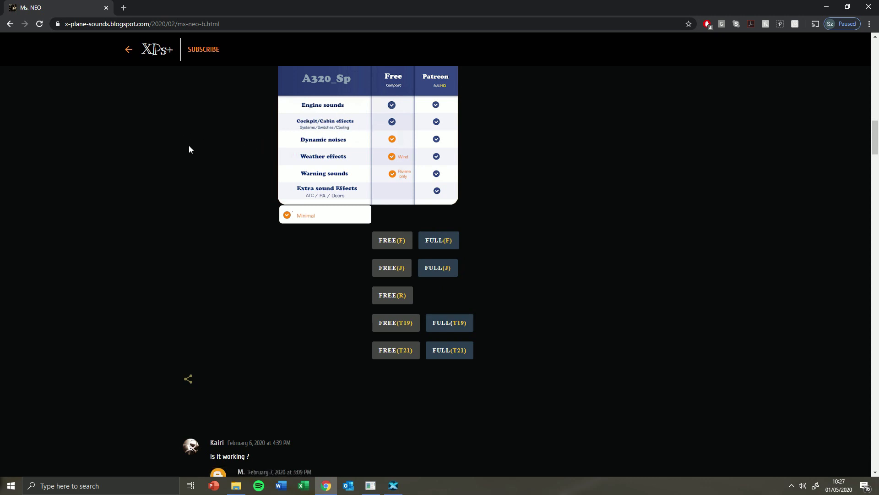
{"action": "scroll", "coordinate": [177, 112], "scroll_direction": "down", "scroll_amount": 2}
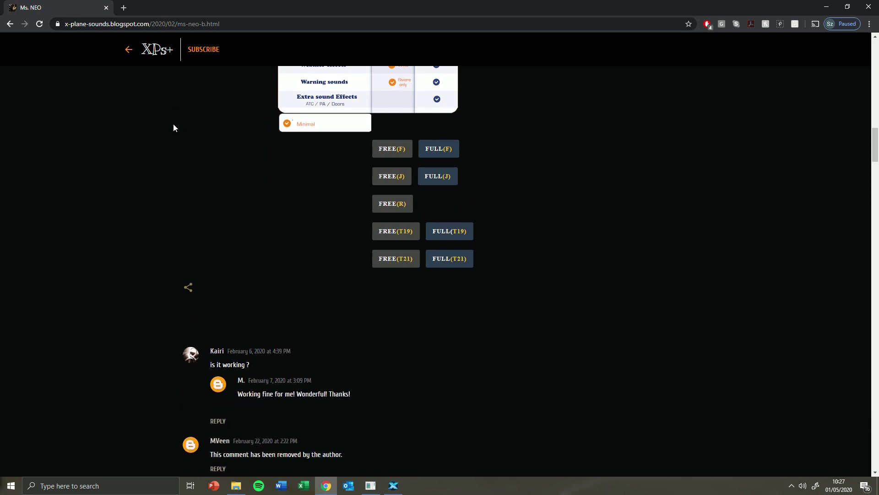
{"action": "scroll", "coordinate": [177, 129], "scroll_direction": "up", "scroll_amount": 1}
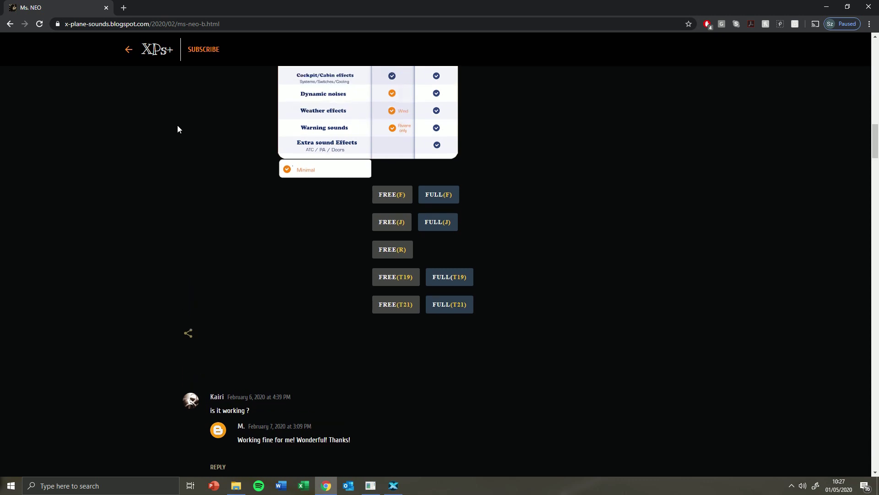
{"action": "scroll", "coordinate": [166, 128], "scroll_direction": "up", "scroll_amount": 2}
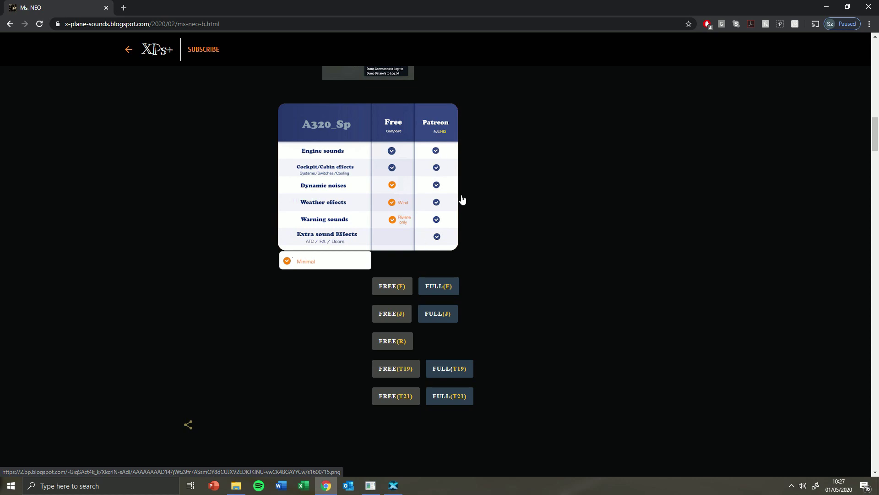
{"action": "scroll", "coordinate": [523, 267], "scroll_direction": "up", "scroll_amount": 13}
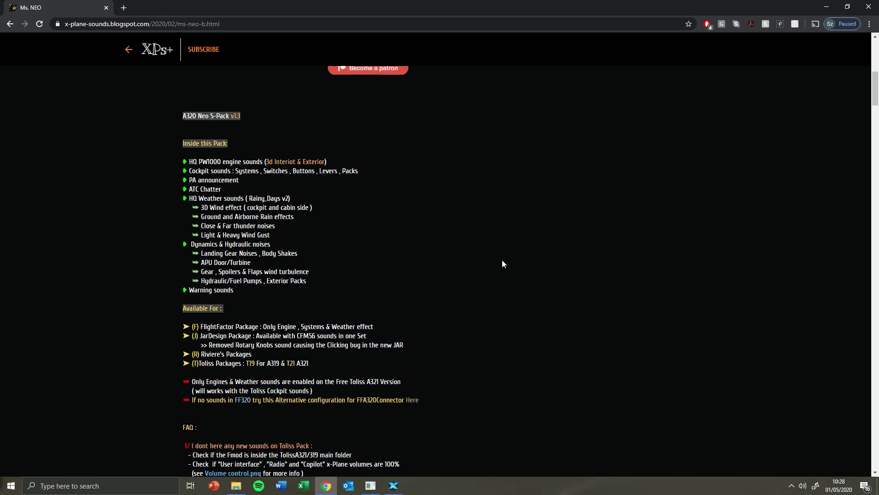
{"action": "scroll", "coordinate": [502, 260], "scroll_direction": "up", "scroll_amount": 10}
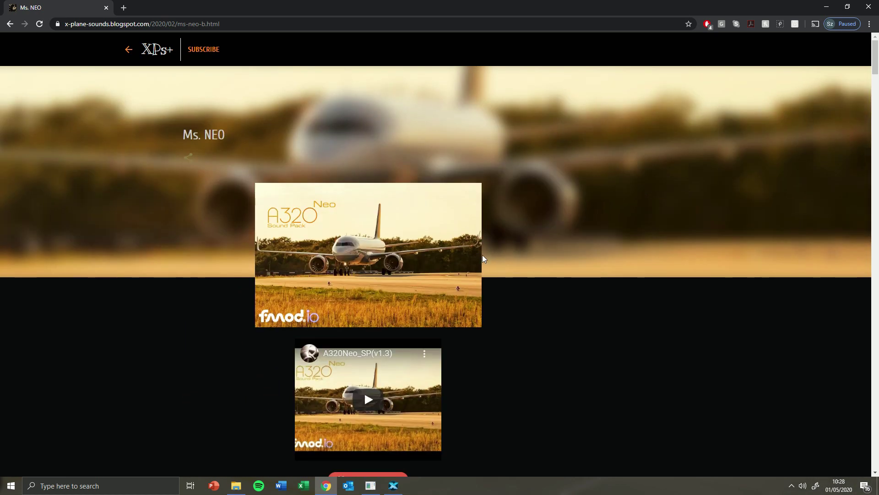
- Switch to the X-System aircraft editor and change the A319's name for the X-Plane UI to ToLiSs A319neo in the author settings
{"action": "left_click", "coordinate": [371, 488]}
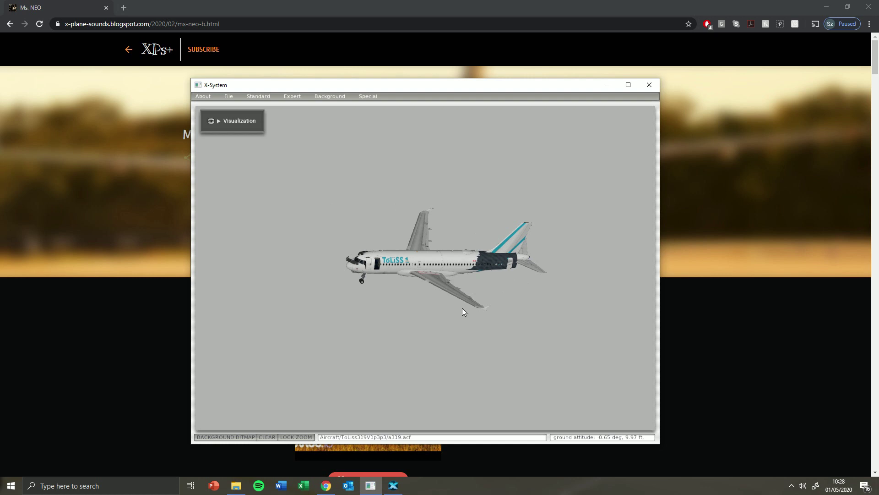
{"action": "mouse_move", "coordinate": [230, 86]}
{"action": "left_mouse_down"}
{"action": "mouse_move", "coordinate": [233, 94]}
{"action": "mouse_move", "coordinate": [233, 83]}
{"action": "left_mouse_up"}
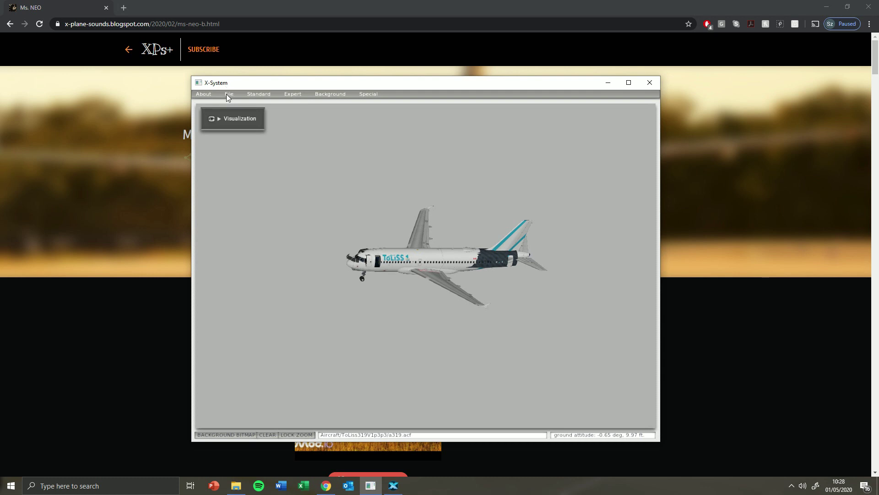
{"action": "left_click", "coordinate": [227, 94]}
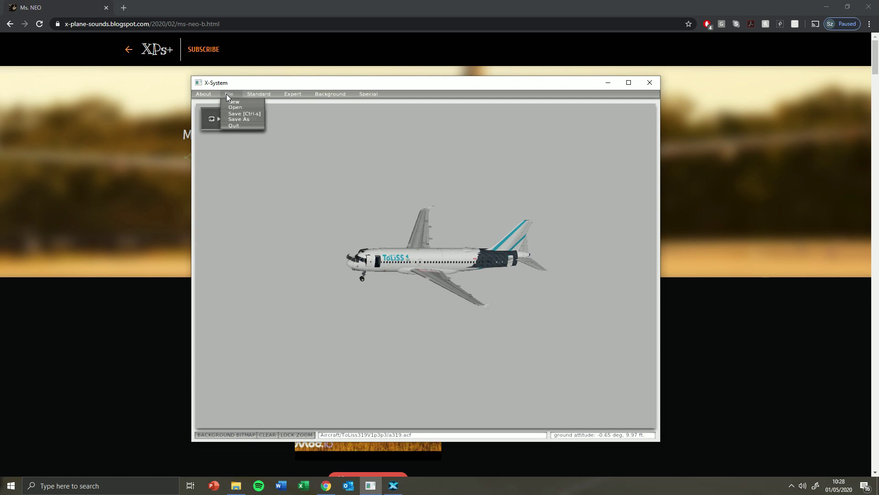
{"action": "mouse_move", "coordinate": [253, 95]}
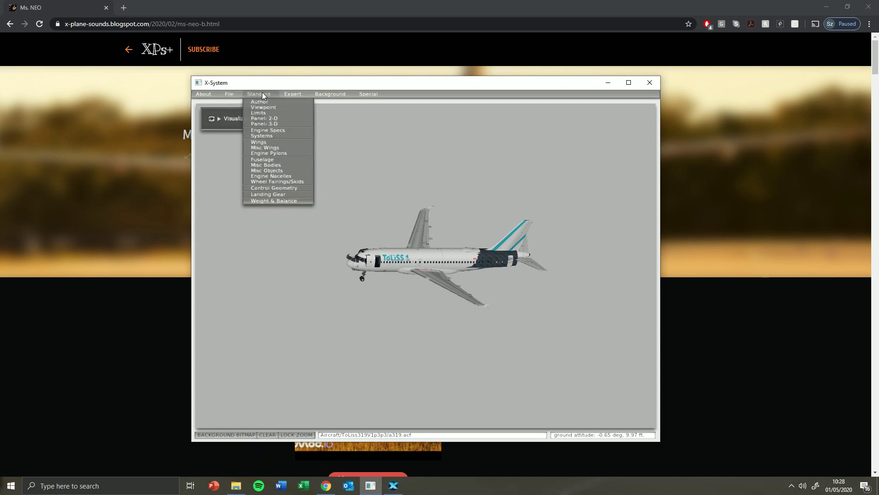
{"action": "left_click", "coordinate": [260, 101]}
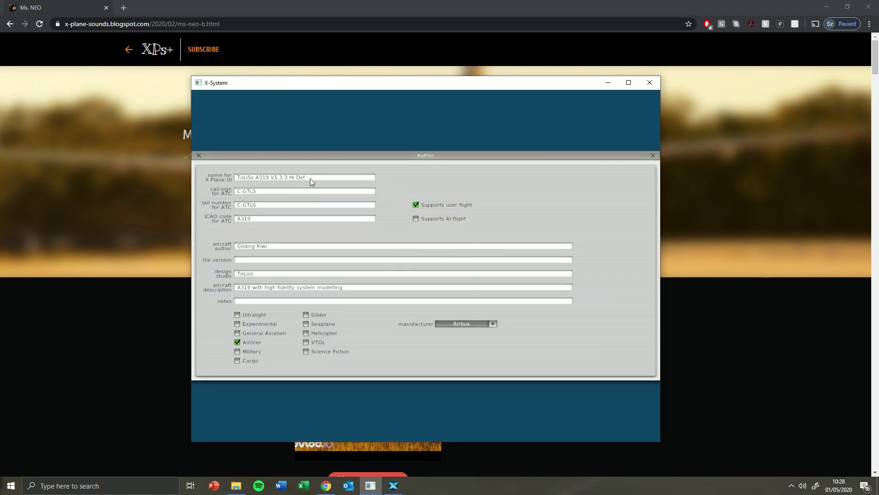
{"action": "left_click_drag", "start_coordinate": [310, 179], "coordinate": [276, 178]}
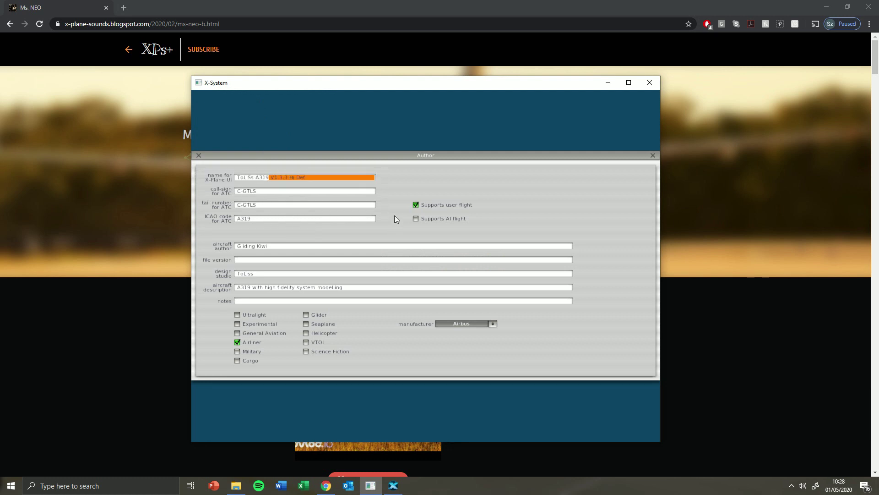
{"action": "key", "text": "BackSpace"}
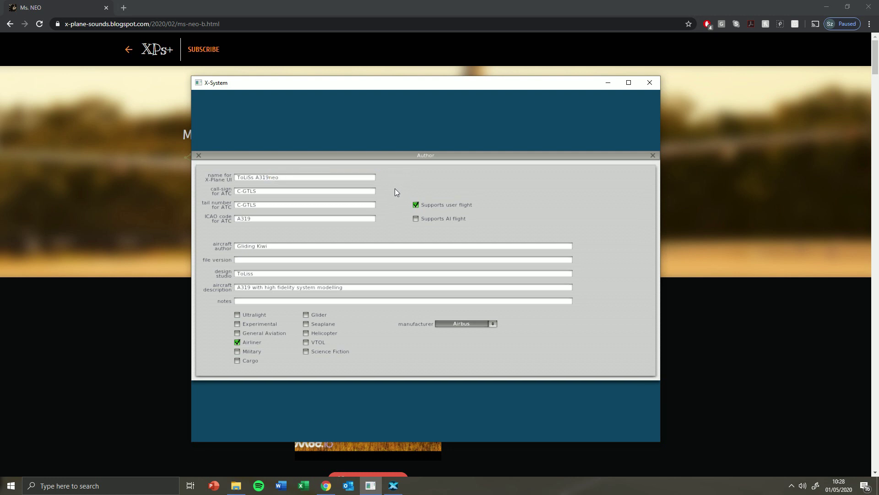
{"action": "left_click", "coordinate": [198, 156]}
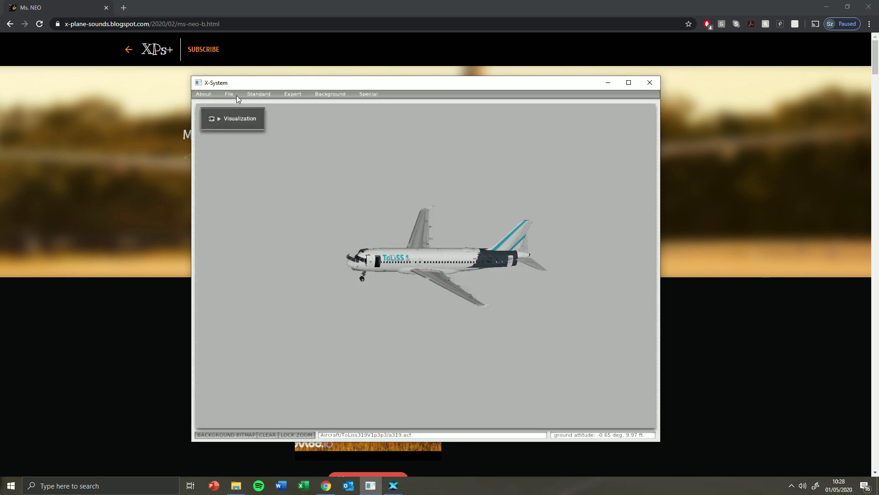
{"action": "left_click", "coordinate": [231, 95]}
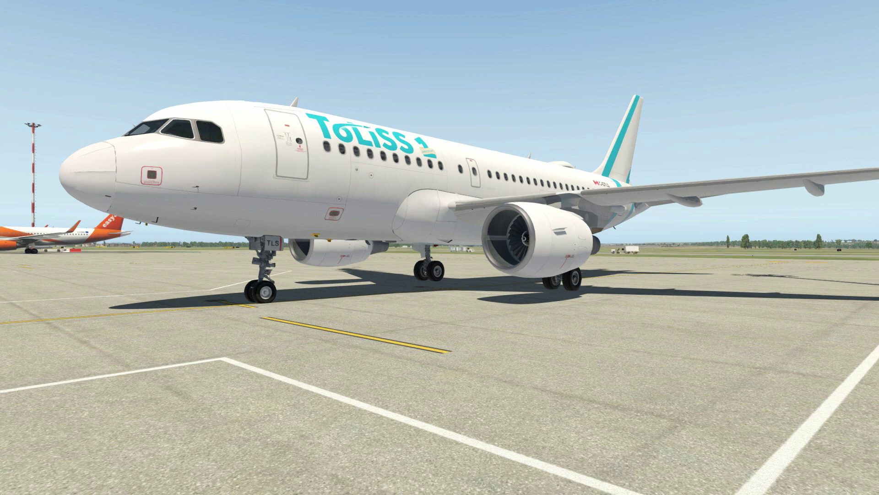
- In X-Plane, open the ToLiss ISCS screen clear of the near engine and show its audio-visual settings
{"action": "right_click_drag", "start_coordinate": [577, 378], "coordinate": [560, 370]}
{"action": "scroll", "coordinate": [537, 375], "scroll_direction": "up", "scroll_amount": 6}
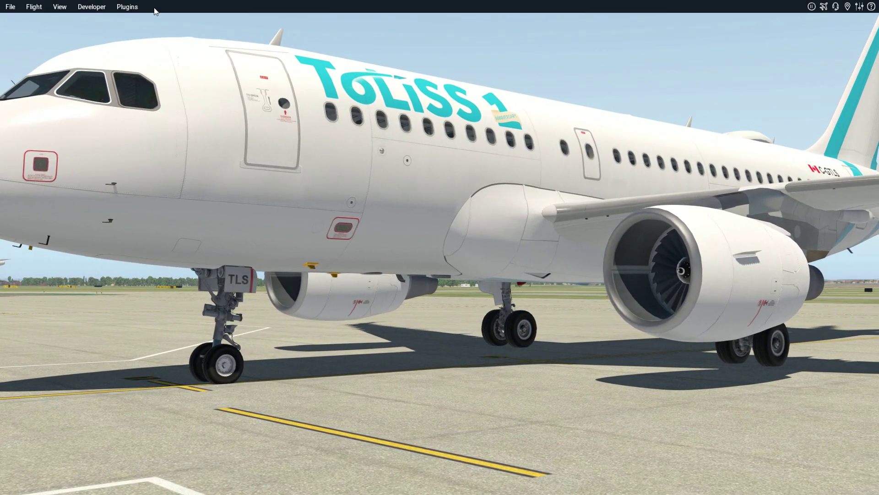
{"action": "left_click", "coordinate": [127, 6]}
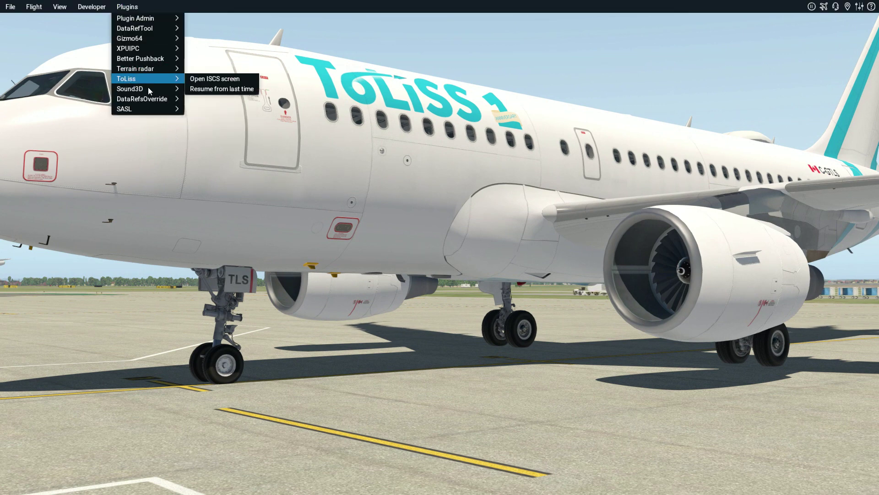
{"action": "left_click", "coordinate": [209, 79]}
{"action": "left_click_drag", "start_coordinate": [397, 58], "coordinate": [226, 89]}
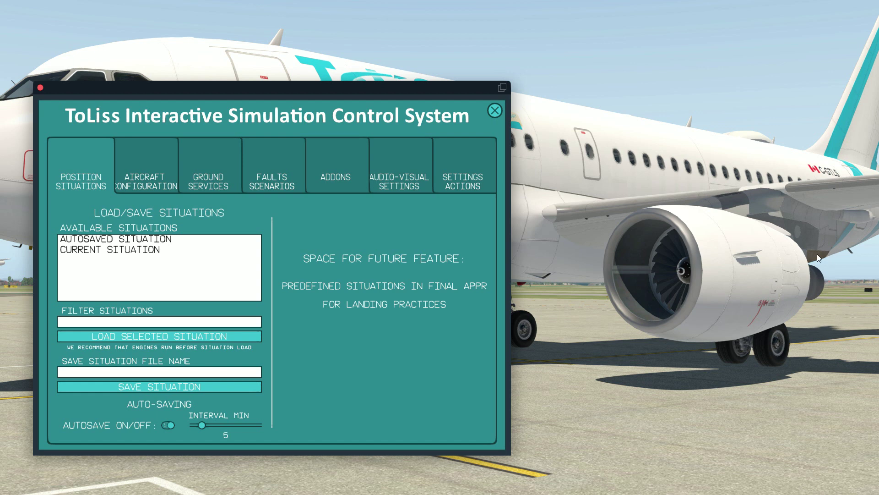
{"action": "left_click", "coordinate": [406, 183]}
- Try the IAE 2524-A5 engine type, set the engine type back to CFM56-5B6, and close the ISCS screen
{"action": "left_click", "coordinate": [452, 227]}
{"action": "left_click", "coordinate": [451, 239]}
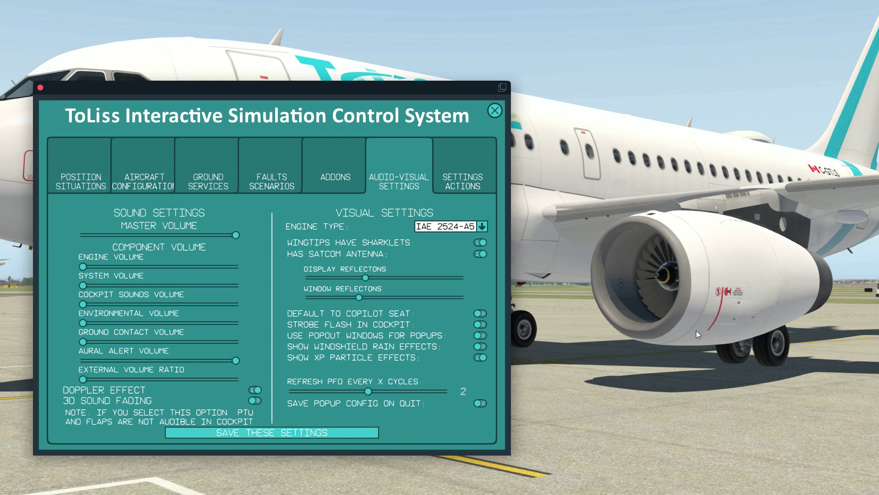
{"action": "left_click", "coordinate": [453, 226]}
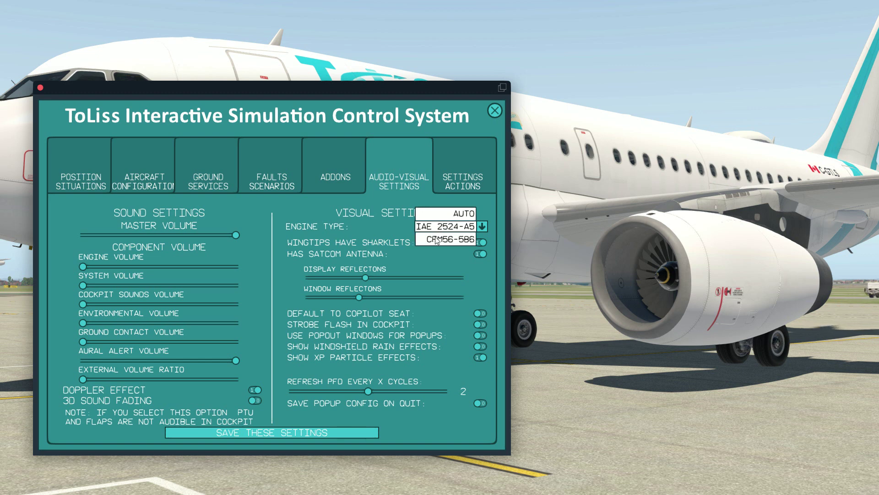
{"action": "left_click", "coordinate": [434, 239]}
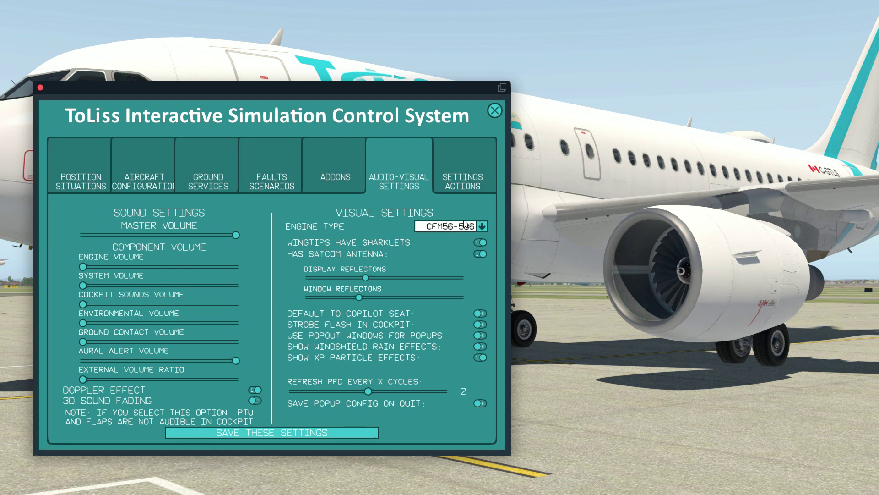
{"action": "left_click", "coordinate": [495, 110]}
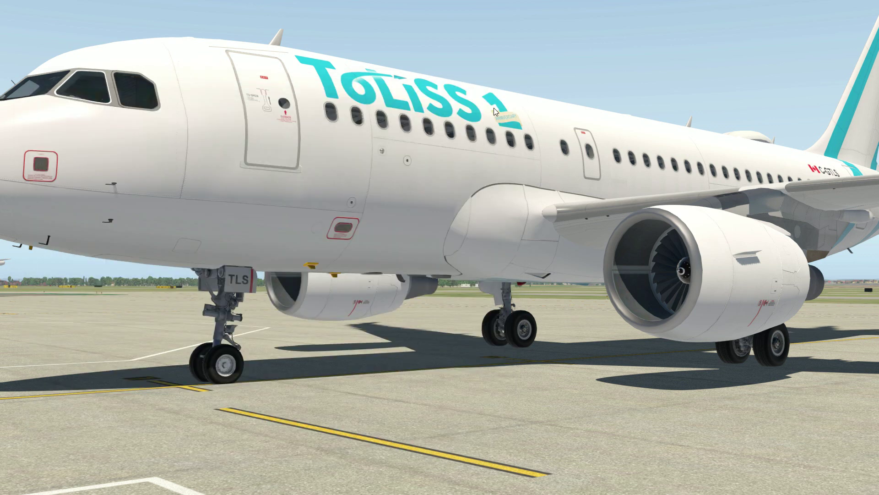
- Reload the current aircraft and its art, and inspect the engine up close from an external view
{"action": "left_click", "coordinate": [88, 5]}
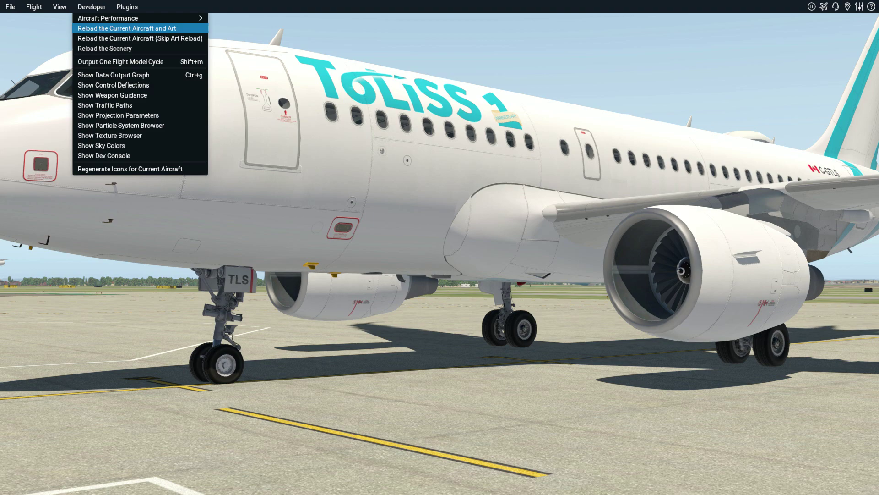
{"action": "left_click", "coordinate": [126, 28]}
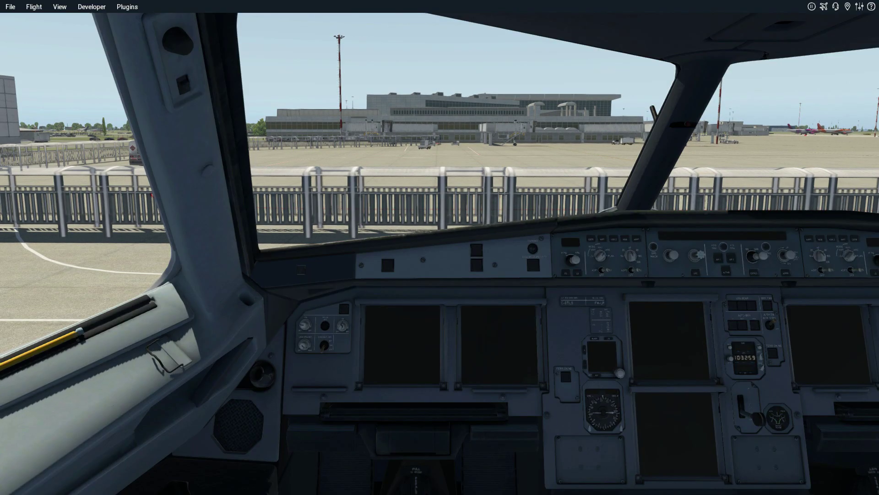
{"action": "key", "text": "shift+4"}
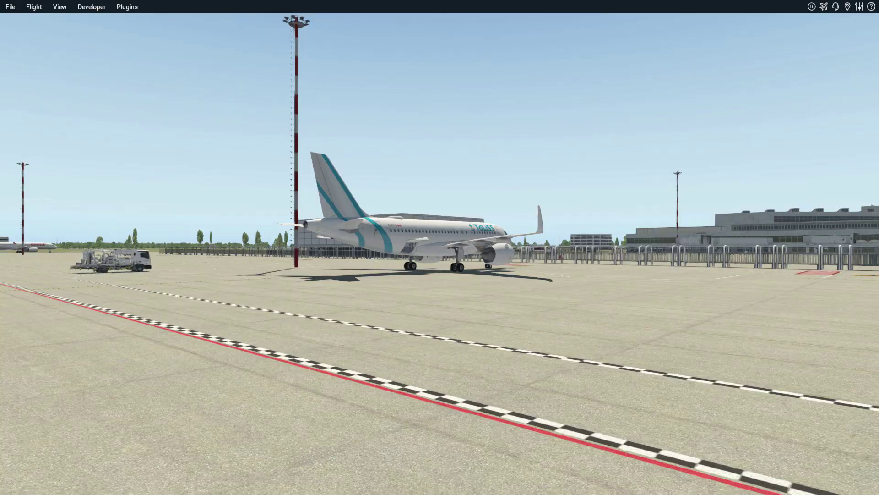
{"action": "right_click_drag", "start_coordinate": [664, 289], "coordinate": [279, 282]}
{"action": "scroll", "coordinate": [457, 292], "scroll_direction": "up", "scroll_amount": 3}
{"action": "right_click_drag", "start_coordinate": [538, 300], "coordinate": [286, 317]}
{"action": "scroll", "coordinate": [456, 292], "scroll_direction": "up", "scroll_amount": 5}
{"action": "scroll", "coordinate": [229, 226], "scroll_direction": "up", "scroll_amount": 2}
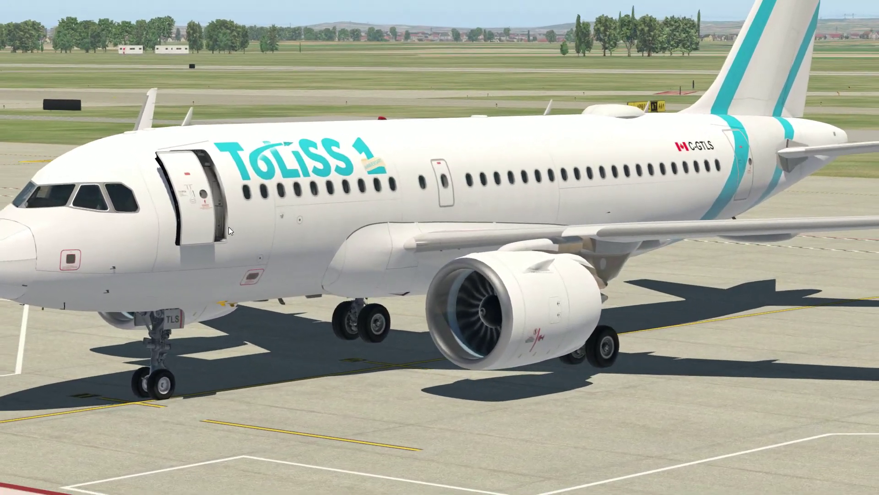
- Examine the A319's engines in the external view from the side, from low down and from the front
{"action": "scroll", "coordinate": [229, 227], "scroll_direction": "down", "scroll_amount": 2}
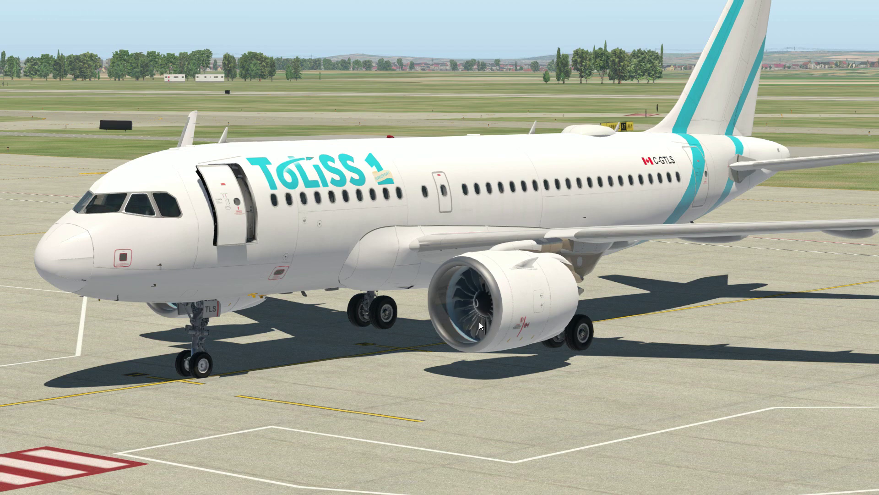
{"action": "right_click_drag", "start_coordinate": [282, 361], "coordinate": [419, 358]}
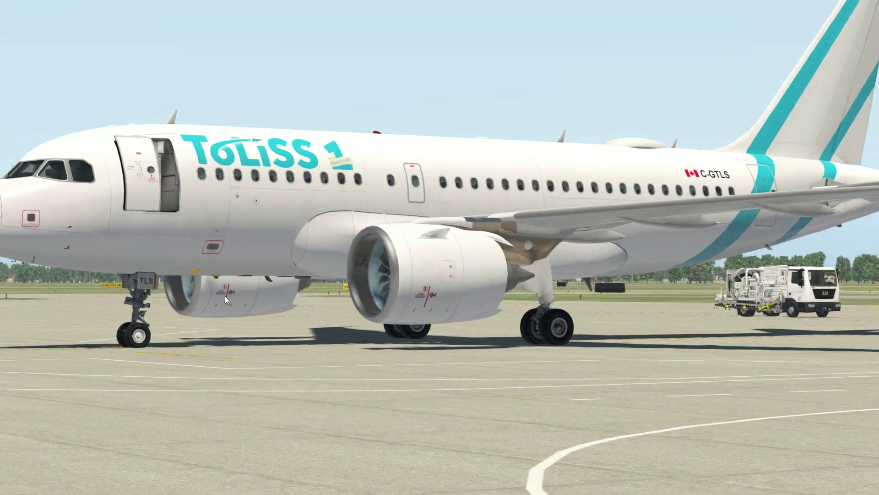
{"action": "right_click_drag", "start_coordinate": [224, 296], "coordinate": [190, 301]}
{"action": "right_click_drag", "start_coordinate": [594, 287], "coordinate": [531, 313]}
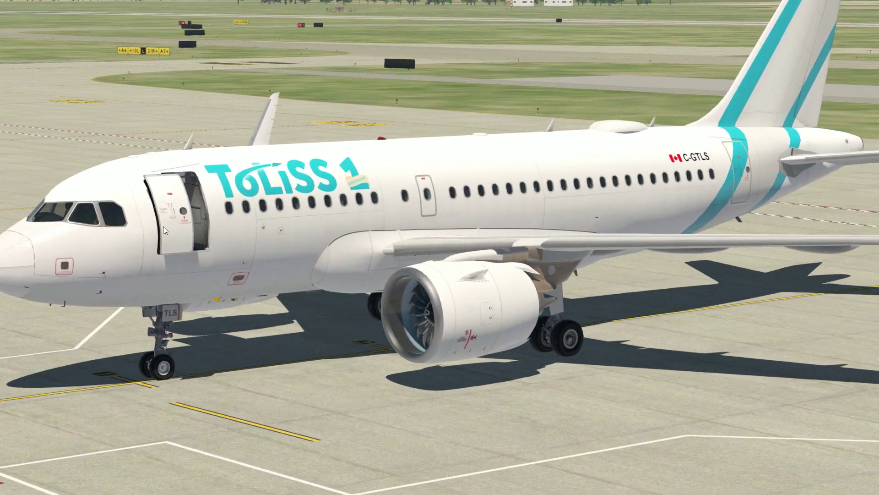
{"action": "right_click_drag", "start_coordinate": [163, 227], "coordinate": [252, 224]}
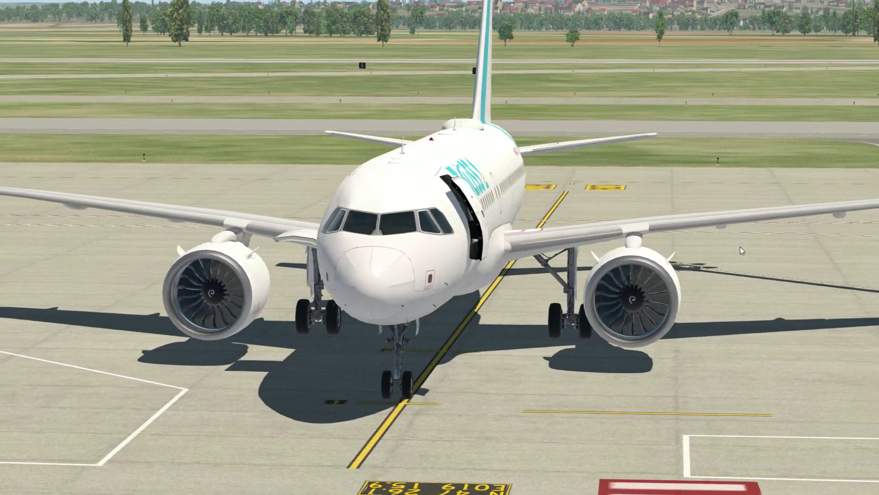
{"action": "right_click_drag", "start_coordinate": [741, 246], "coordinate": [668, 422]}
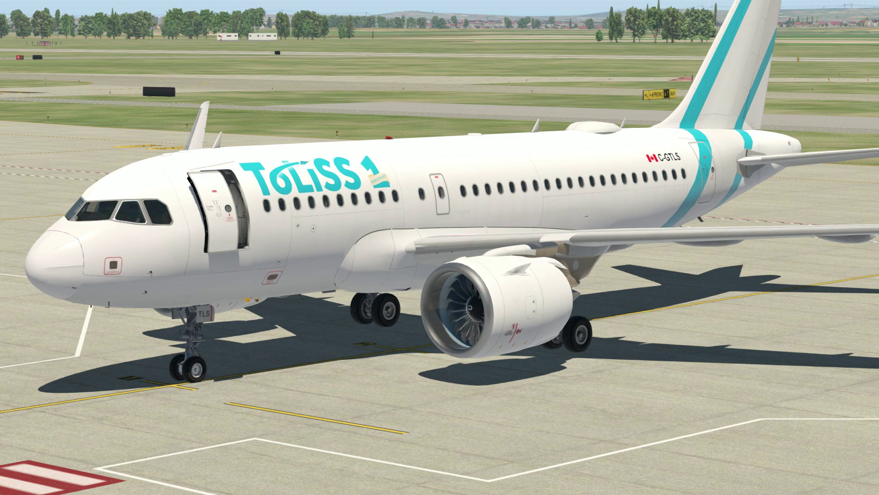
- Switch to the ToLiss319V1p3p3 objects folder in File Explorer and open engines.png to view the engine texture
{"action": "key", "text": "alt+Tab"}
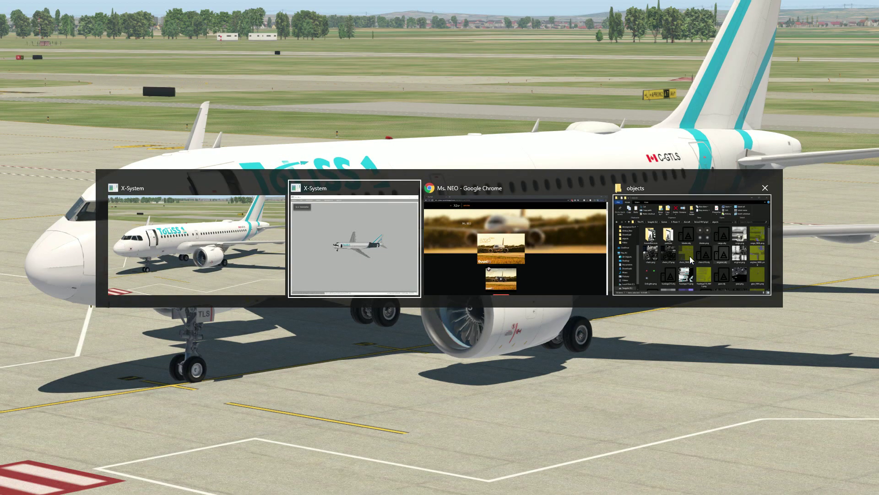
{"action": "left_click", "coordinate": [690, 257], "text": "alt"}
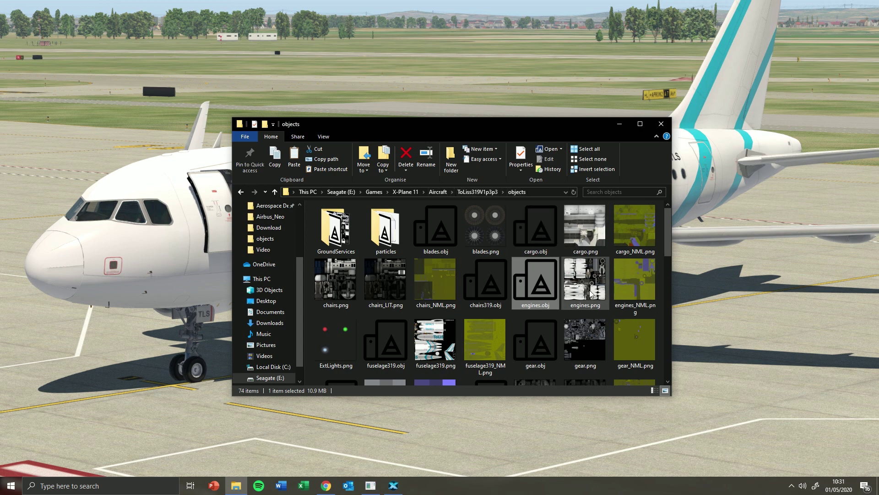
{"action": "double_click", "coordinate": [575, 269]}
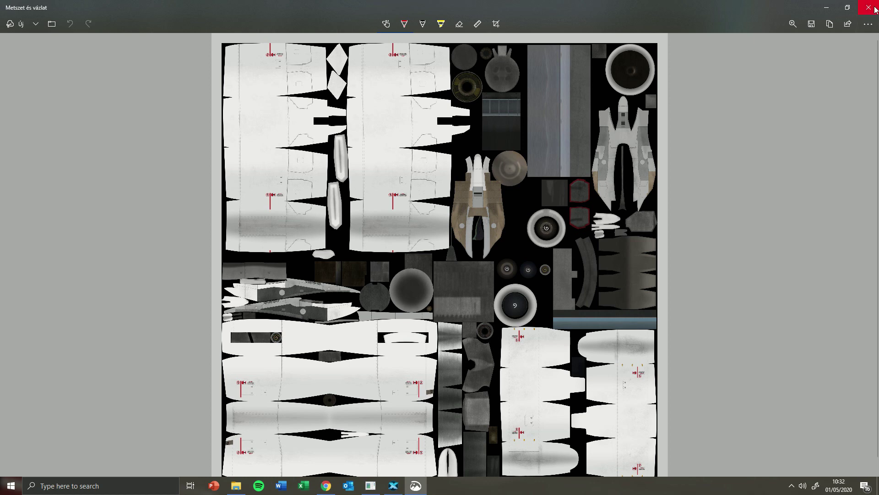
- Launch Blender
{"action": "left_click", "coordinate": [84, 485]}
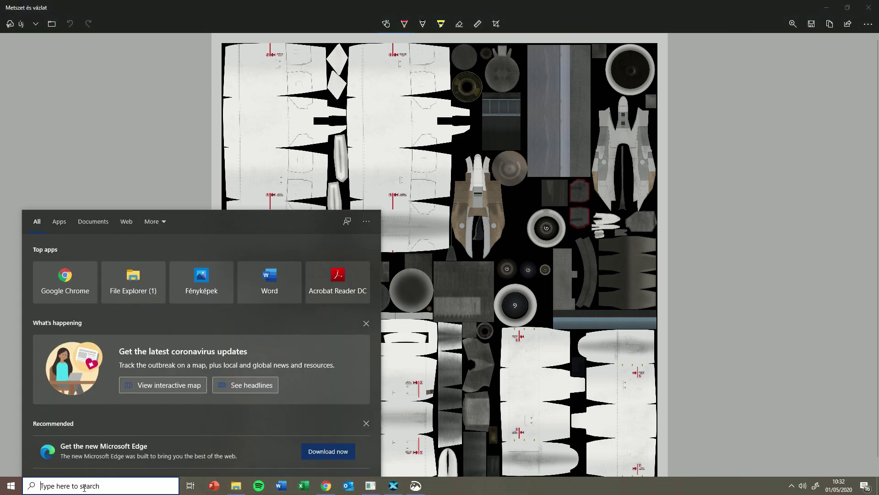
{"action": "type", "text": "blender"}
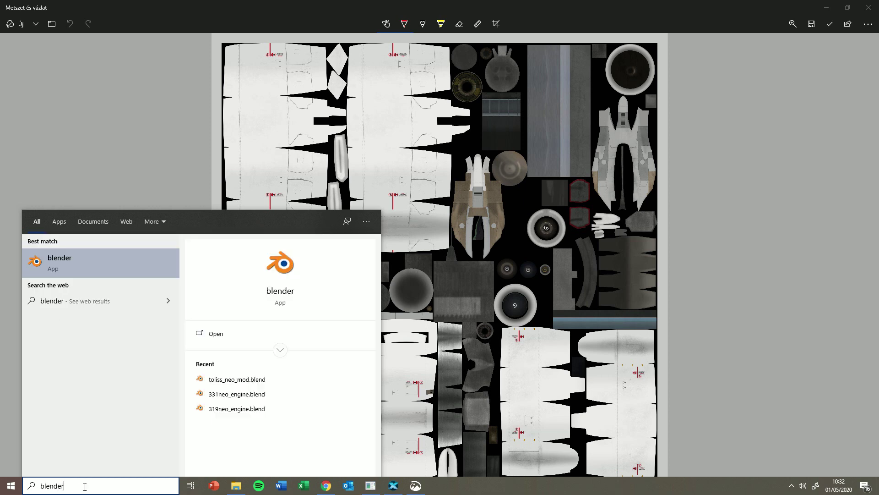
{"action": "key", "text": "Return"}
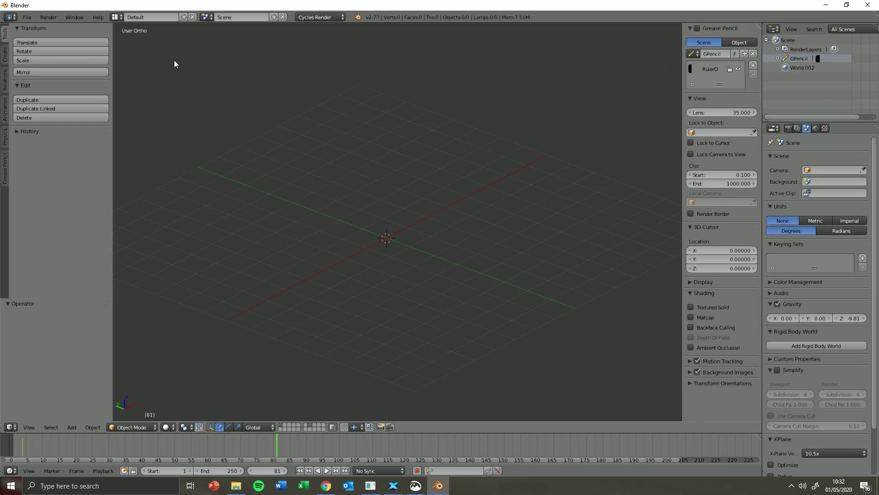
- Import engines.obj from the ToLiss319V1p3p3 objects folder as an XPlane Object
{"action": "left_click", "coordinate": [27, 17]}
{"action": "mouse_move", "coordinate": [56, 185]}
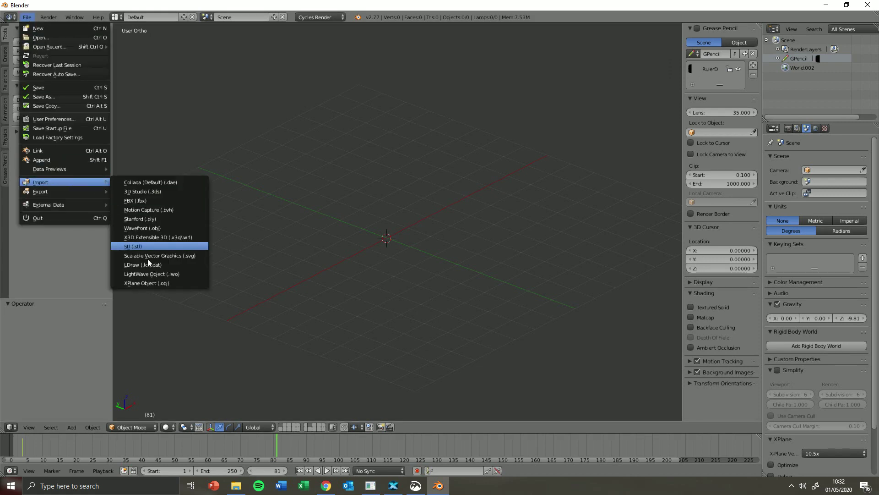
{"action": "left_click", "coordinate": [146, 284]}
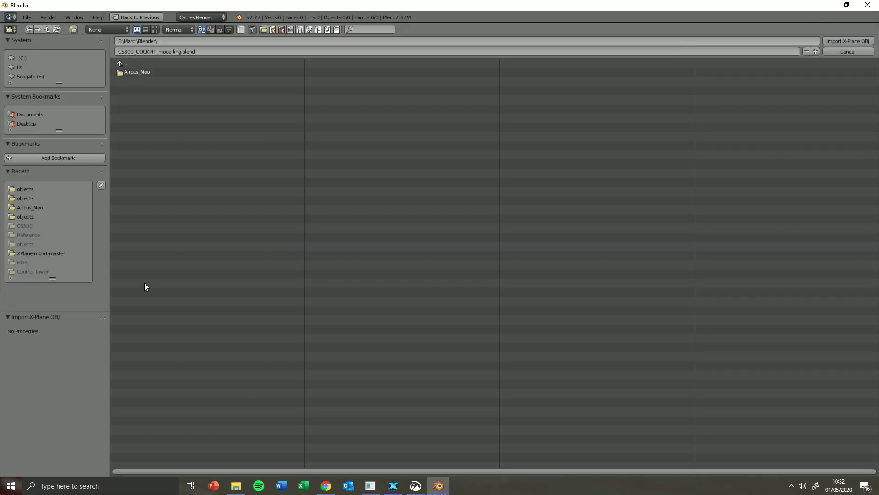
{"action": "left_click", "coordinate": [25, 189]}
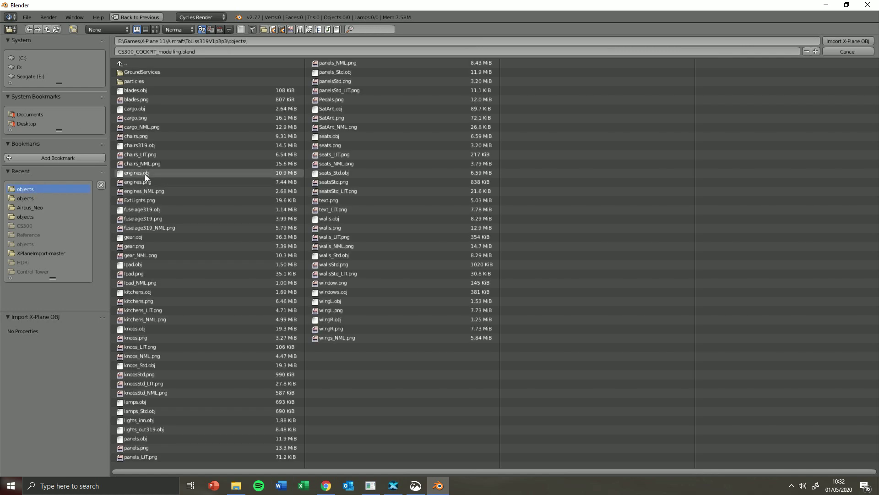
{"action": "left_click", "coordinate": [145, 174]}
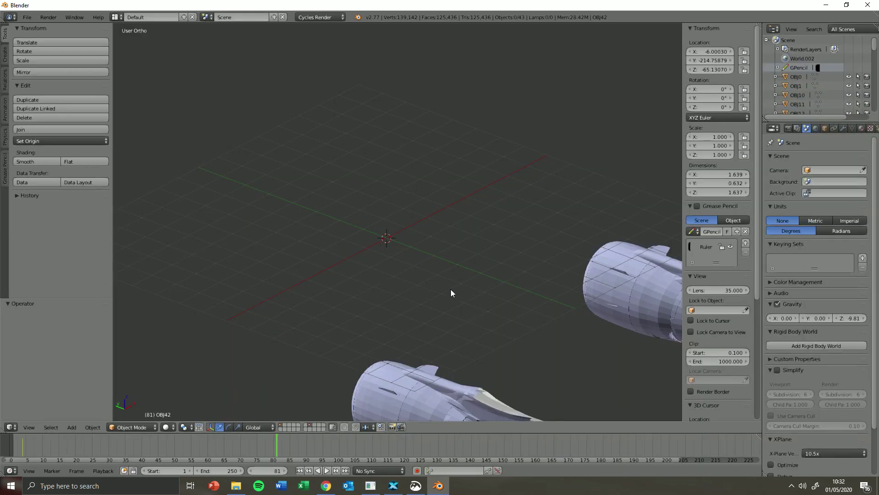
- Select all imported engine parts, snap them to the 3D cursor, and clear the selection
{"action": "middle_click_drag", "start_coordinate": [434, 281], "coordinate": [410, 248]}
{"action": "middle_click_drag", "start_coordinate": [456, 204], "coordinate": [425, 201]}
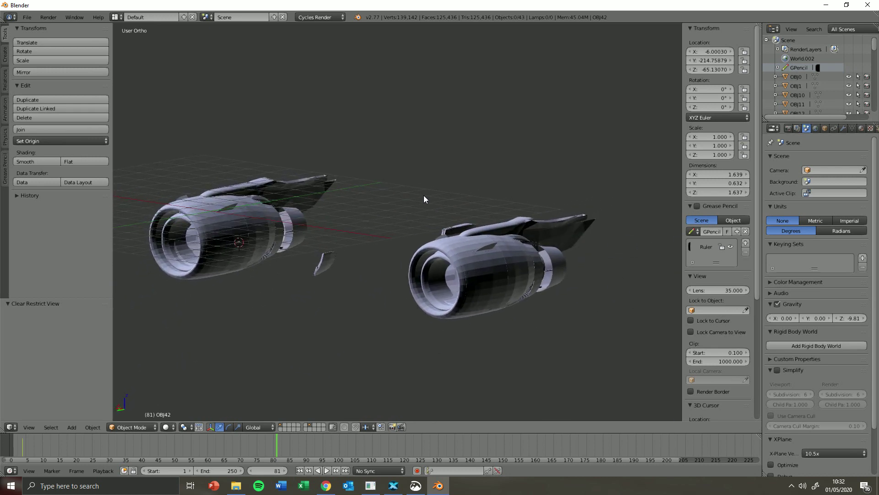
{"action": "key", "text": "a"}
{"action": "key", "text": "shift+s"}
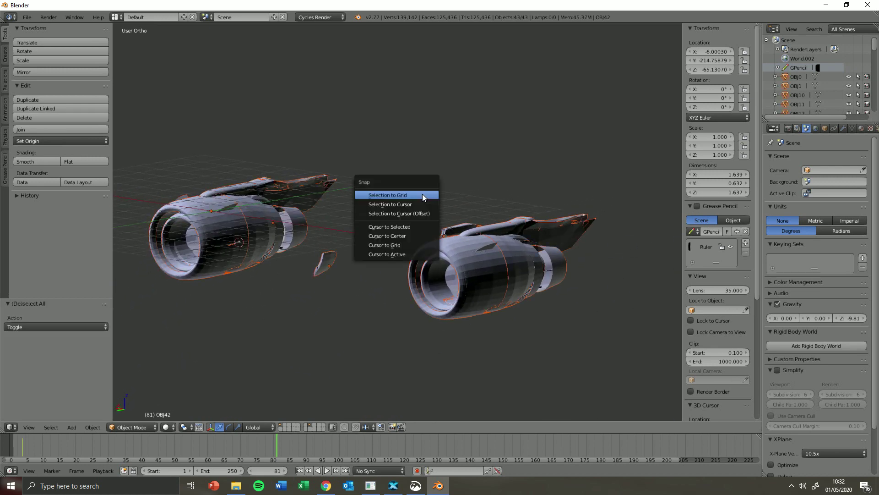
{"action": "left_click", "coordinate": [404, 204]}
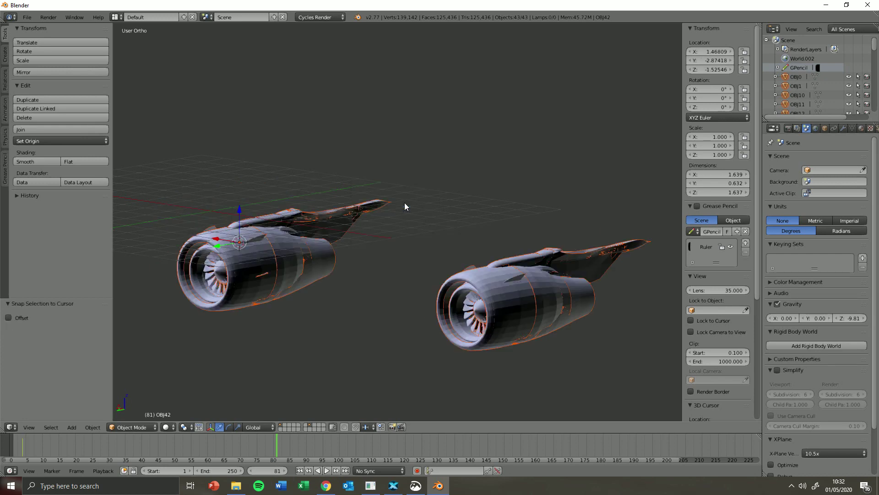
{"action": "scroll", "coordinate": [408, 199], "scroll_direction": "down", "scroll_amount": 3}
{"action": "key", "text": "a"}
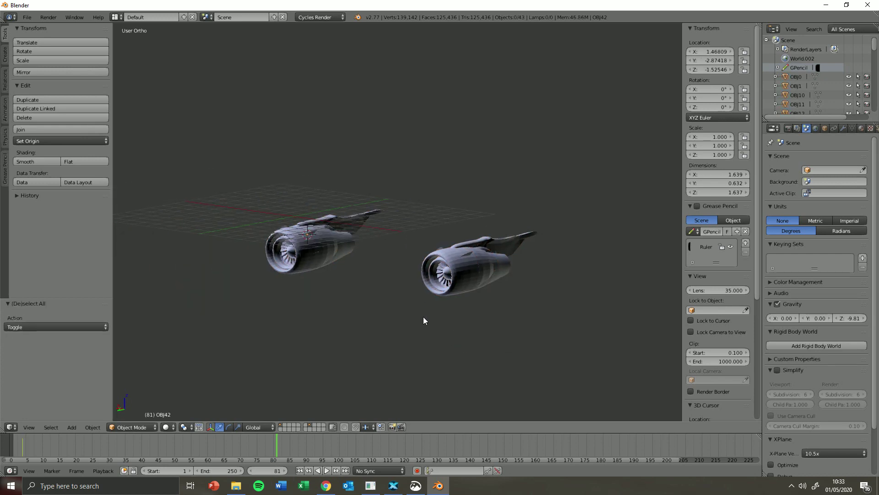
- Delete OBJ0, the mesh that forms the old exhaust nozzles of both engines
{"action": "middle_click_drag", "start_coordinate": [423, 317], "coordinate": [368, 203]}
{"action": "scroll", "coordinate": [541, 322], "scroll_direction": "up", "scroll_amount": 5}
{"action": "middle_click_drag", "start_coordinate": [526, 279], "coordinate": [434, 285]}
{"action": "right_click", "coordinate": [591, 273]}
{"action": "scroll", "coordinate": [591, 273], "scroll_direction": "down", "scroll_amount": 2}
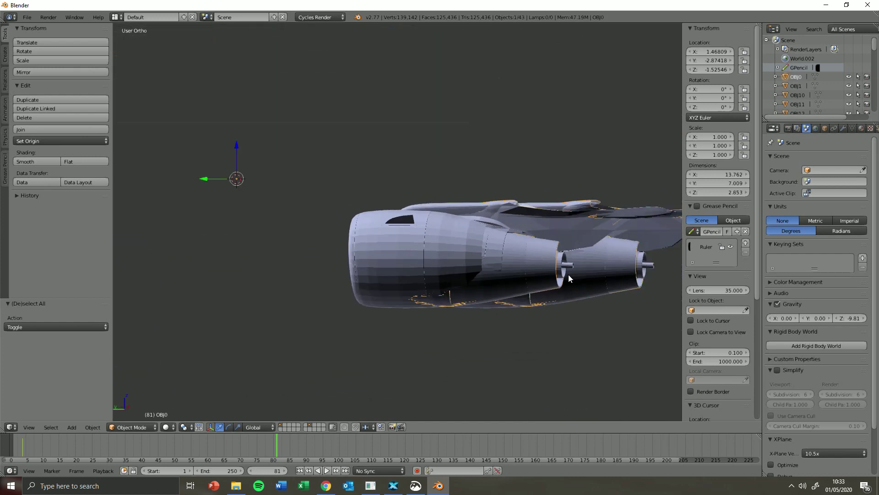
{"action": "key", "text": "x"}
{"action": "left_click", "coordinate": [563, 274]}
- Delete OBJ29, the rear cowl sleeve around the nearer engine, undo the deletion, and delete it again
{"action": "right_click", "coordinate": [518, 263]}
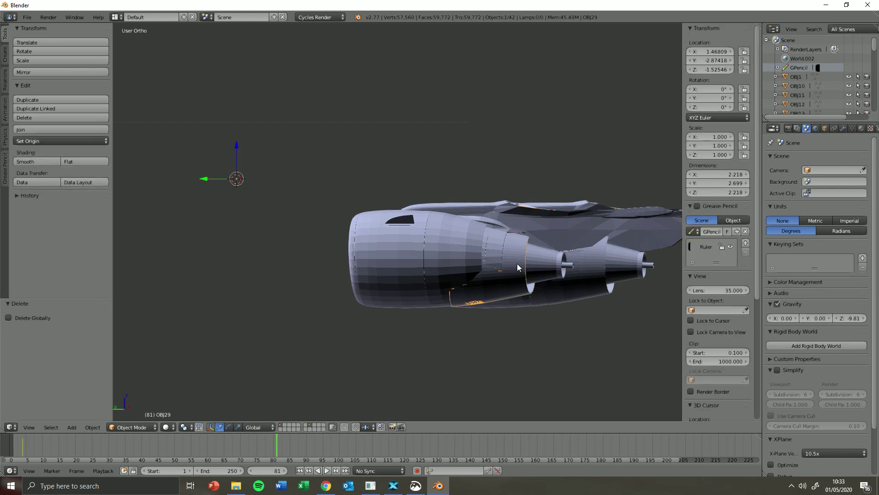
{"action": "key", "text": "x"}
{"action": "left_click", "coordinate": [517, 263]}
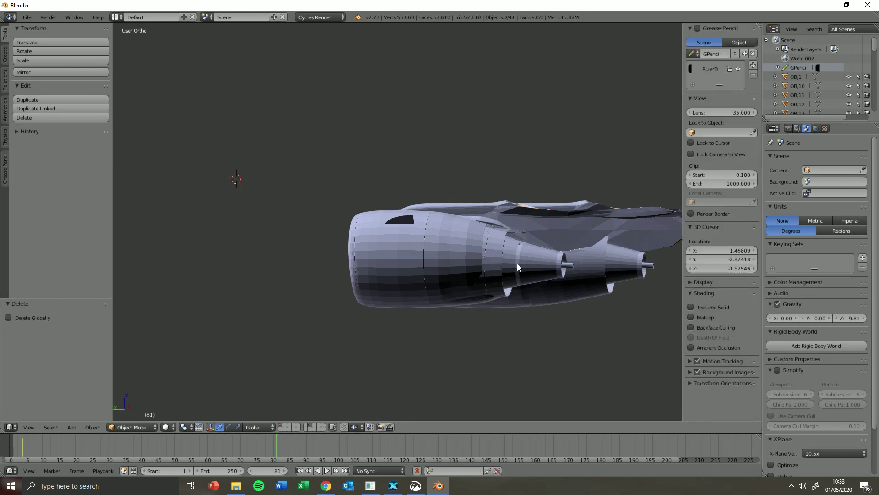
{"action": "key", "text": "ctrl+z"}
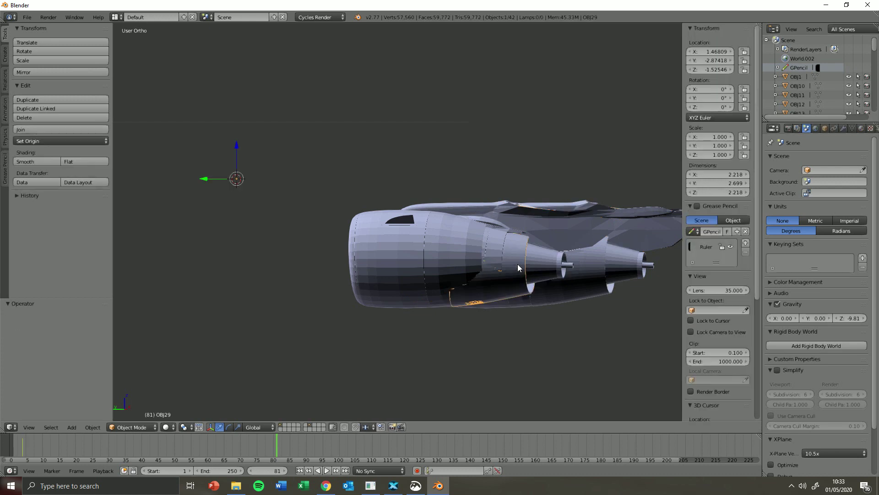
{"action": "key", "text": "x"}
{"action": "left_click", "coordinate": [518, 264]}
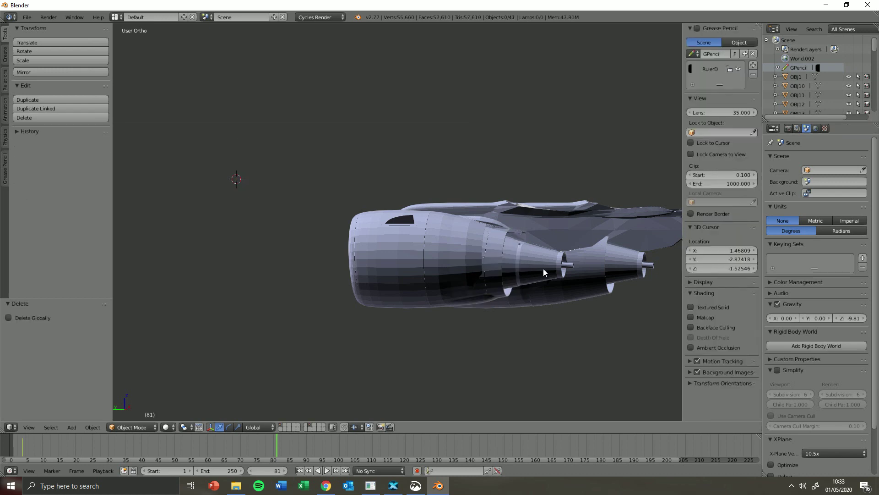
- Delete OBJ1, the remaining old exhaust and pylon mesh shared by both engines
{"action": "right_click", "coordinate": [549, 269]}
{"action": "middle_click_drag", "start_coordinate": [549, 269], "coordinate": [545, 289]}
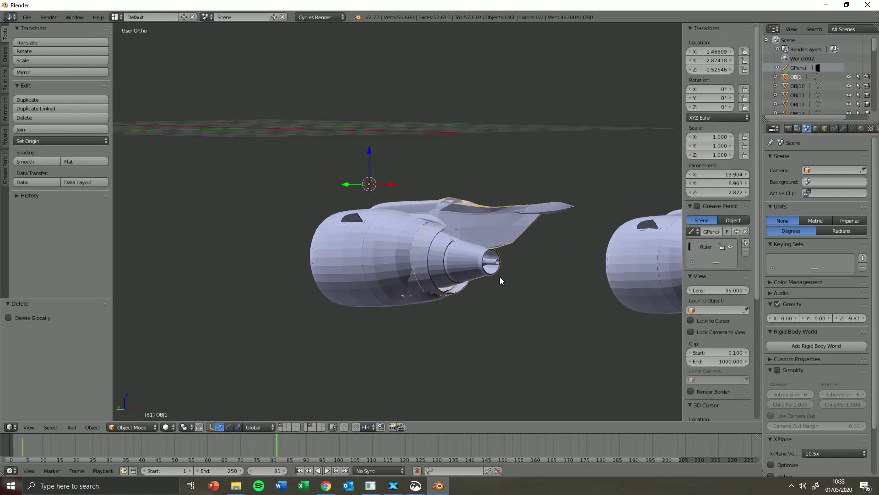
{"action": "key", "text": "x"}
{"action": "left_click", "coordinate": [474, 268]}
- Delete the two loose slender fairing pieces floating behind the nearer engine's pylon
{"action": "middle_click_drag", "start_coordinate": [488, 286], "coordinate": [608, 213]}
{"action": "right_click", "coordinate": [650, 207]}
{"action": "key", "text": "x"}
{"action": "left_click", "coordinate": [648, 206]}
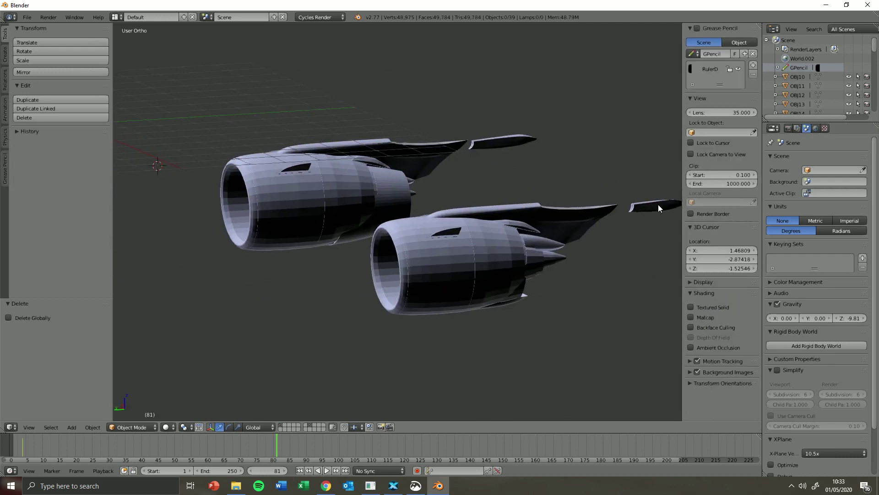
{"action": "right_click", "coordinate": [659, 204]}
{"action": "key", "text": "x"}
{"action": "left_click", "coordinate": [665, 205]}
- Delete the two loose slender fairing pieces floating behind the farther engine's pylon
{"action": "right_click", "coordinate": [493, 144]}
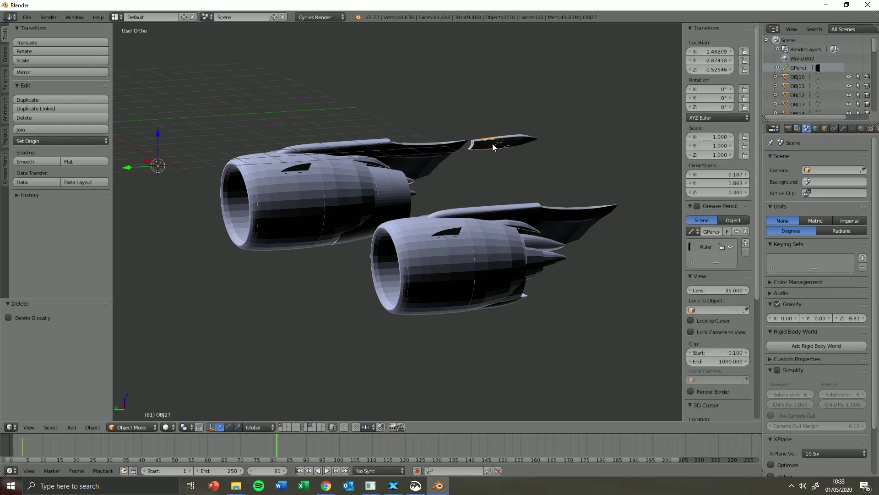
{"action": "key", "text": "x"}
{"action": "left_click", "coordinate": [497, 143]}
{"action": "right_click", "coordinate": [506, 142]}
{"action": "key", "text": "x"}
{"action": "left_click", "coordinate": [512, 141]}
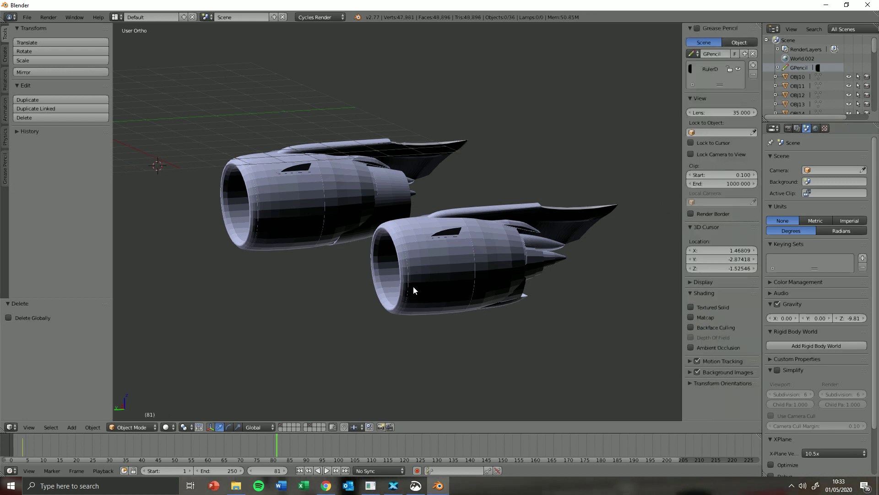
- Delete the two leftover curved pieces on the outer side of the engine's rear cowl opening, including OBJ11
{"action": "middle_click_drag", "start_coordinate": [413, 285], "coordinate": [358, 266]}
{"action": "scroll", "coordinate": [358, 262], "scroll_direction": "down", "scroll_amount": 6}
{"action": "scroll", "coordinate": [371, 266], "scroll_direction": "up", "scroll_amount": 12}
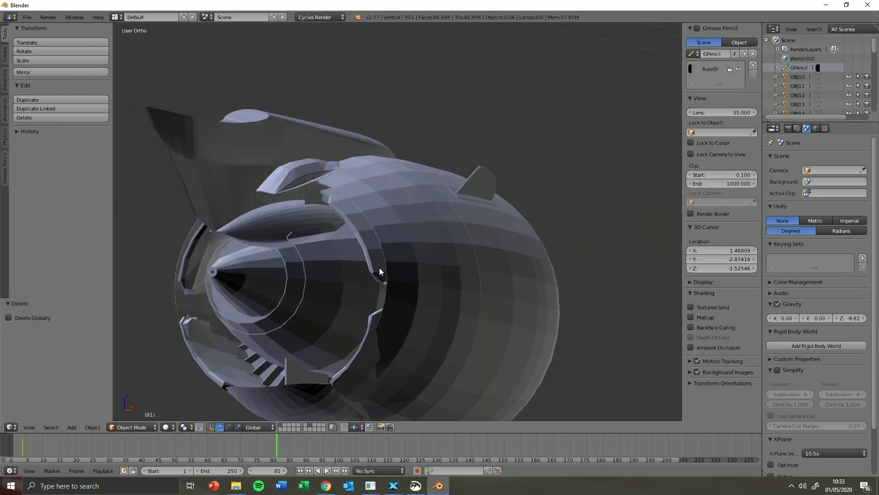
{"action": "right_click", "coordinate": [196, 259]}
{"action": "key", "text": "x"}
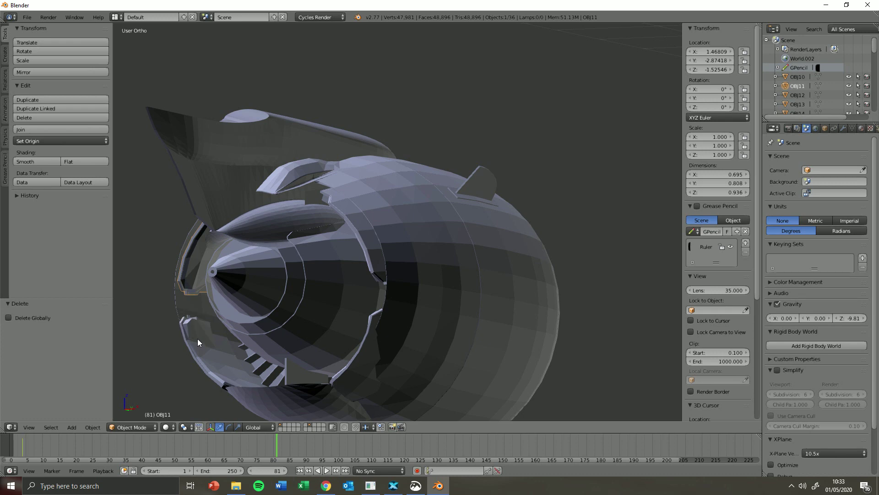
{"action": "left_click", "coordinate": [199, 322]}
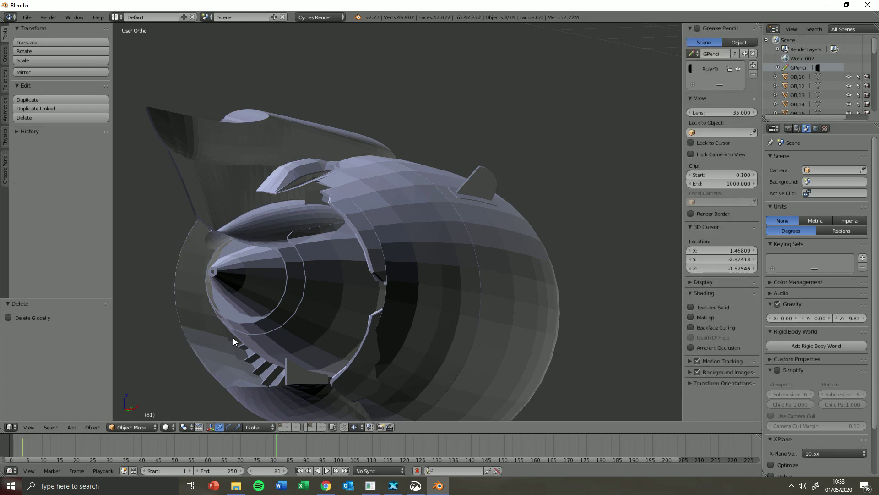
- Delete the old rear cowl sleeve that still surrounds the exhaust of the other engine
{"action": "scroll", "coordinate": [232, 334], "scroll_direction": "down", "scroll_amount": 5}
{"action": "scroll", "coordinate": [231, 334], "scroll_direction": "down", "scroll_amount": 4}
{"action": "middle_click_drag", "start_coordinate": [545, 248], "coordinate": [412, 279]}
{"action": "scroll", "coordinate": [491, 307], "scroll_direction": "up", "scroll_amount": 3}
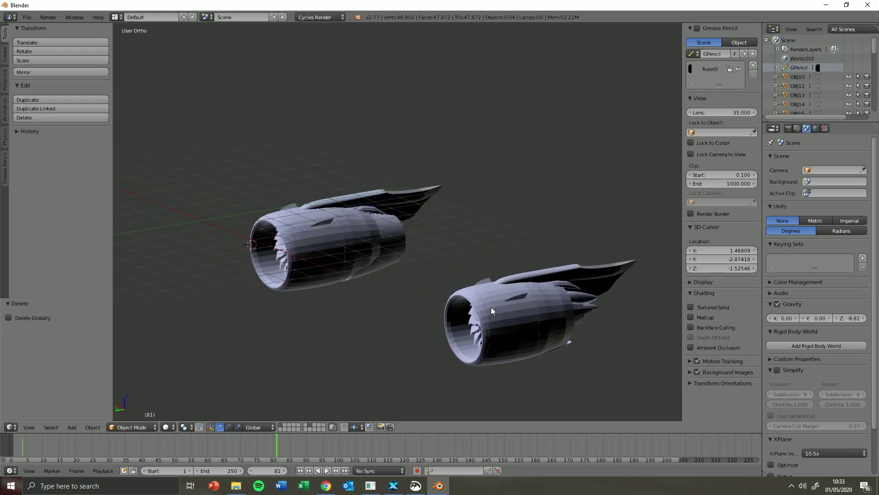
{"action": "middle_click_drag", "start_coordinate": [592, 329], "coordinate": [274, 383]}
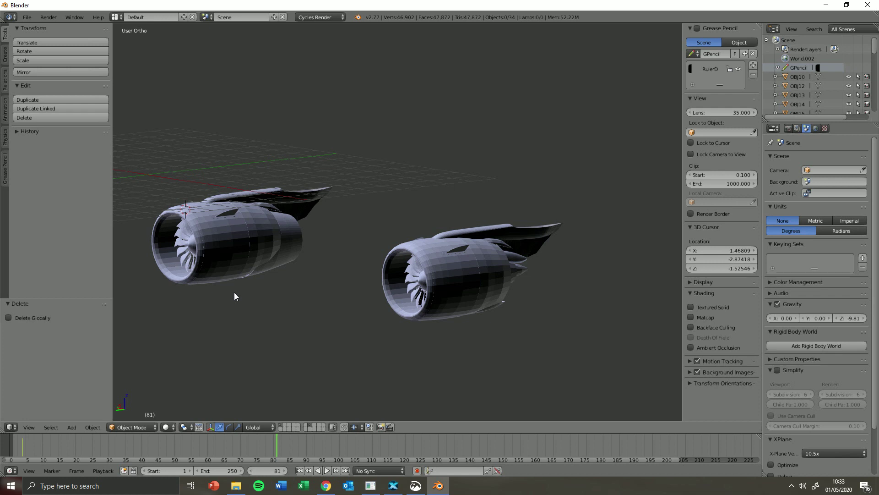
{"action": "right_click", "coordinate": [292, 231]}
{"action": "key", "text": "x"}
{"action": "left_click", "coordinate": [292, 232]}
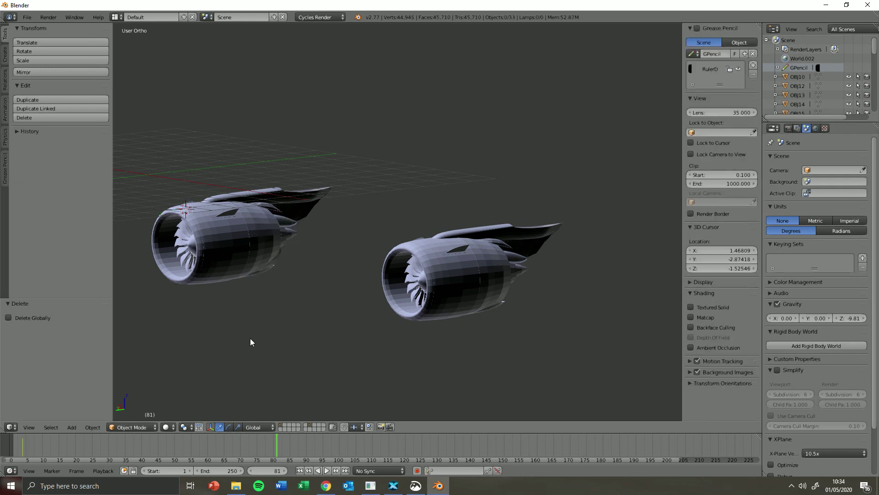
- Change the render engine to Blender Render and show the engines with Rendered viewport shading
{"action": "middle_click_drag", "start_coordinate": [254, 339], "coordinate": [211, 376]}
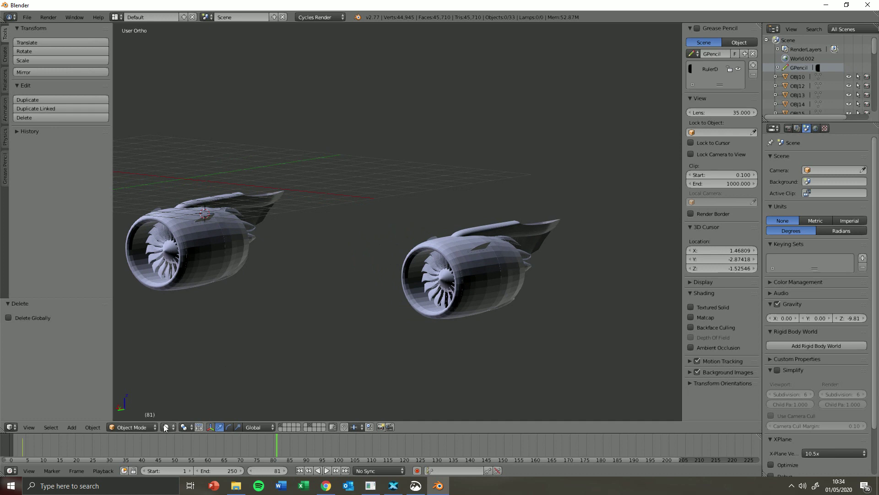
{"action": "left_click", "coordinate": [315, 18]}
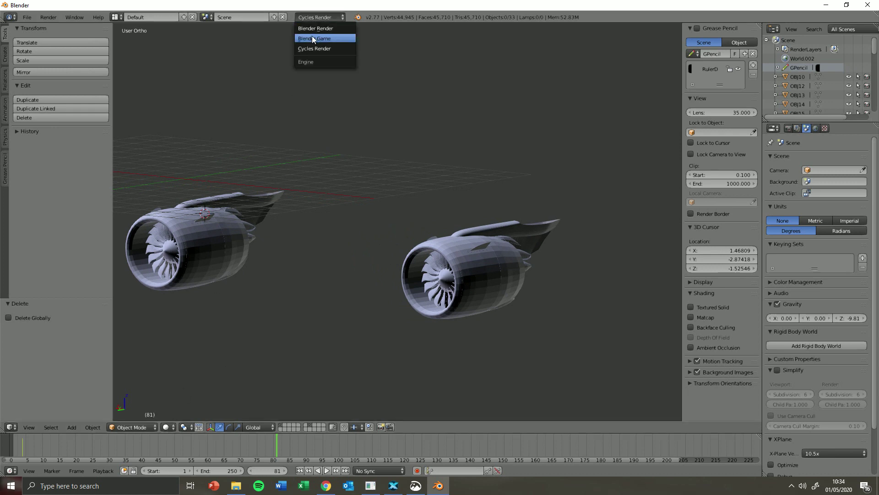
{"action": "left_click", "coordinate": [316, 28]}
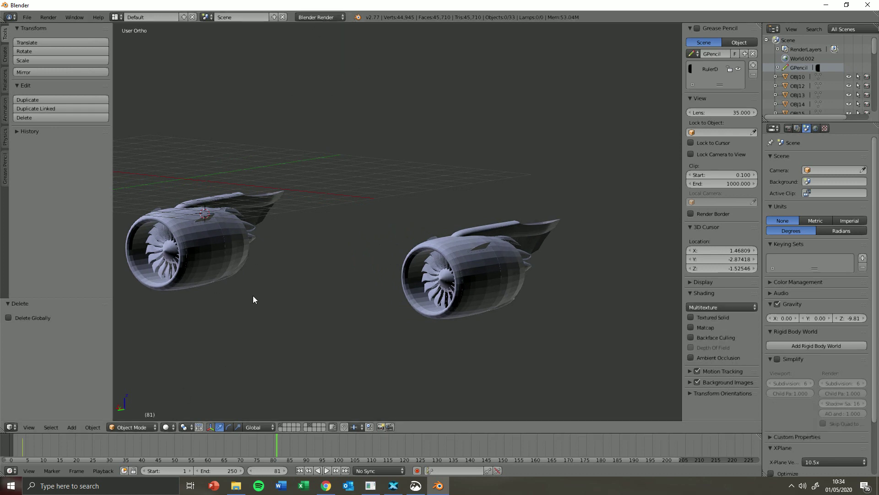
{"action": "left_click", "coordinate": [167, 428]}
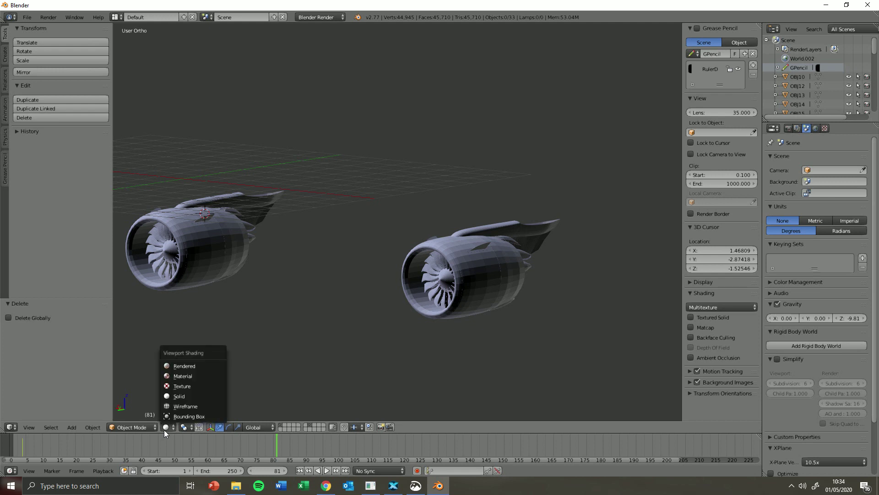
{"action": "left_click", "coordinate": [183, 365]}
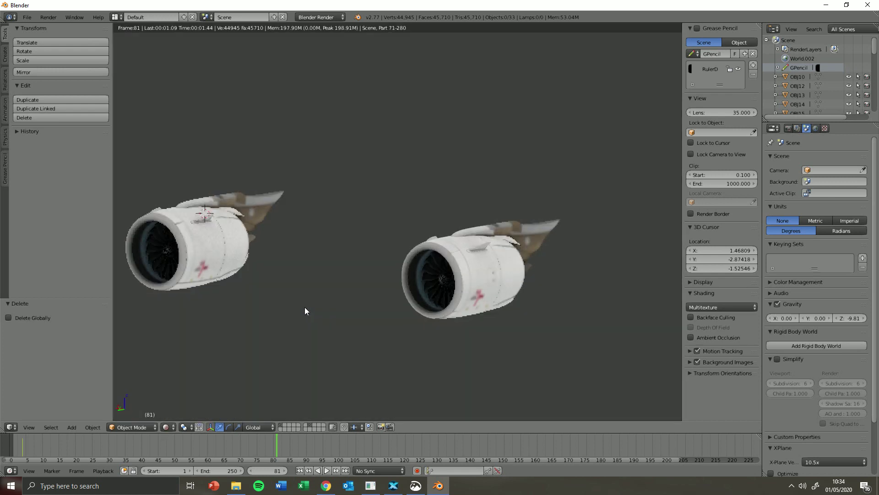